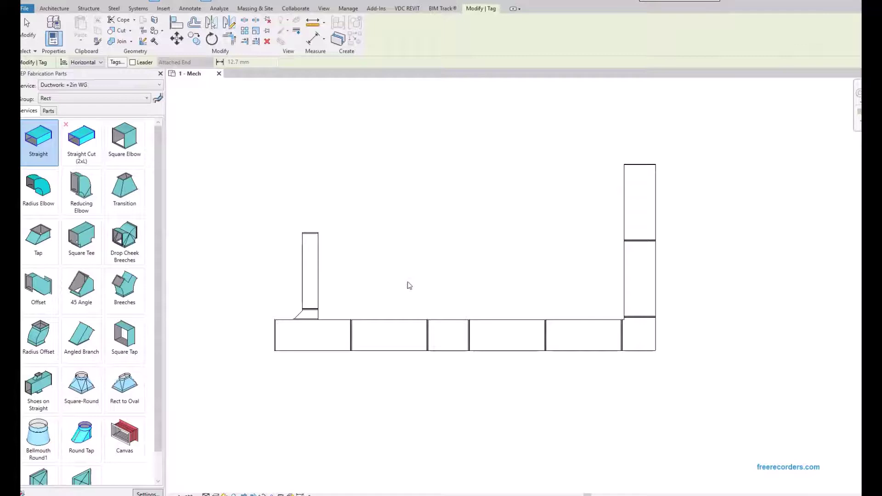
Tag the vertical duct beside the duct run using Tag by Category
scroll(418, 278, down, 3)
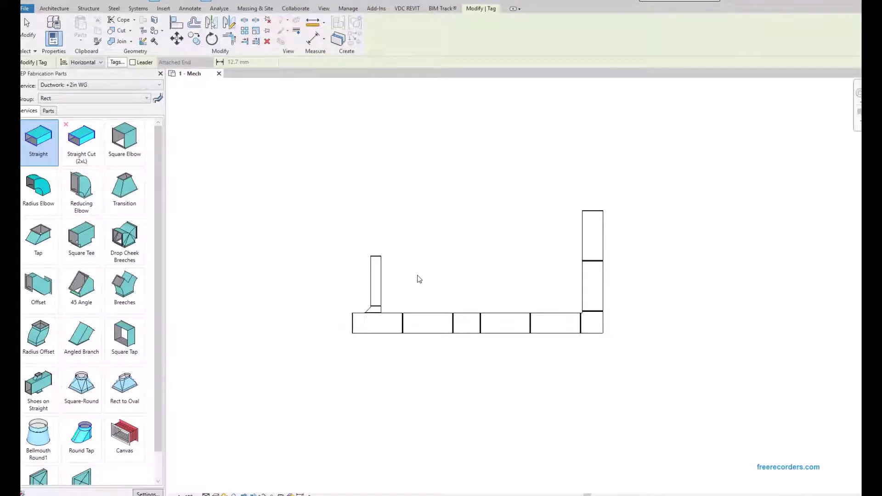
scroll(418, 278, up, 5)
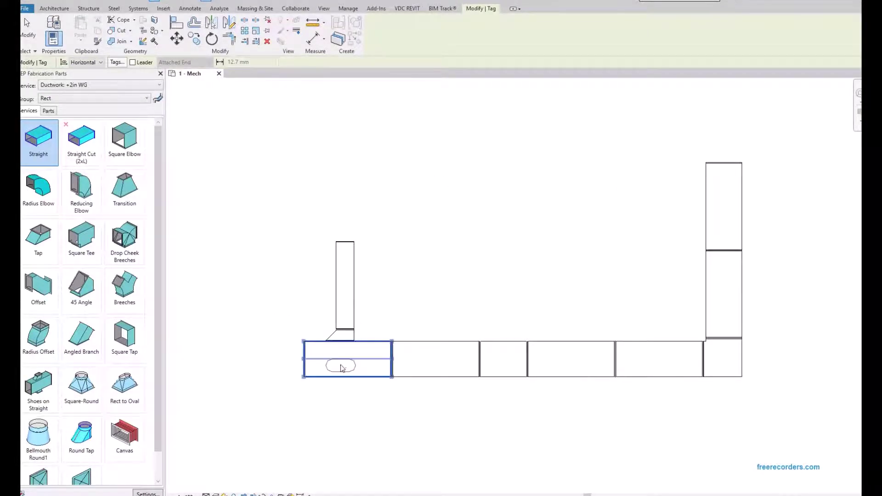
click(420, 278)
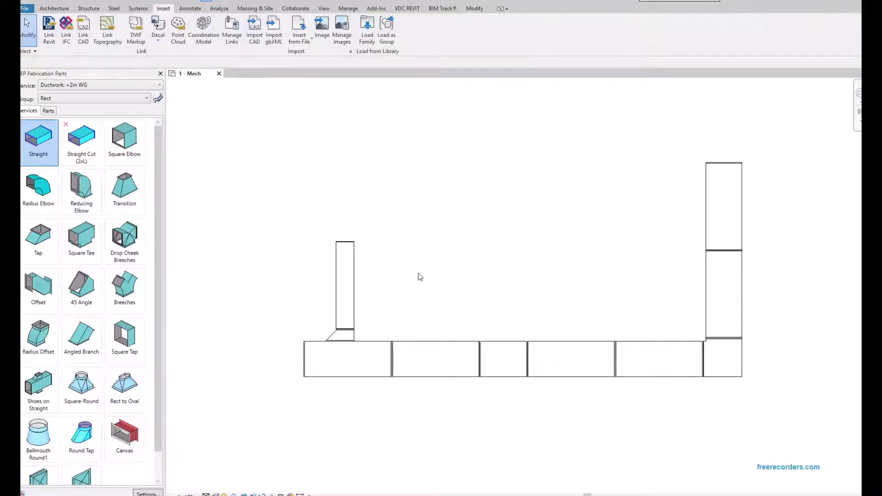
click(420, 277)
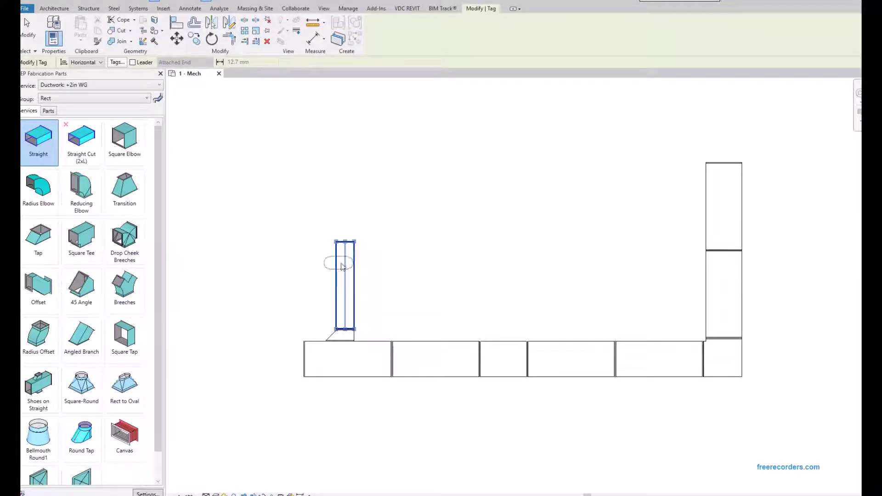
scroll(350, 275, up, 2)
click(350, 272)
key(Escape)
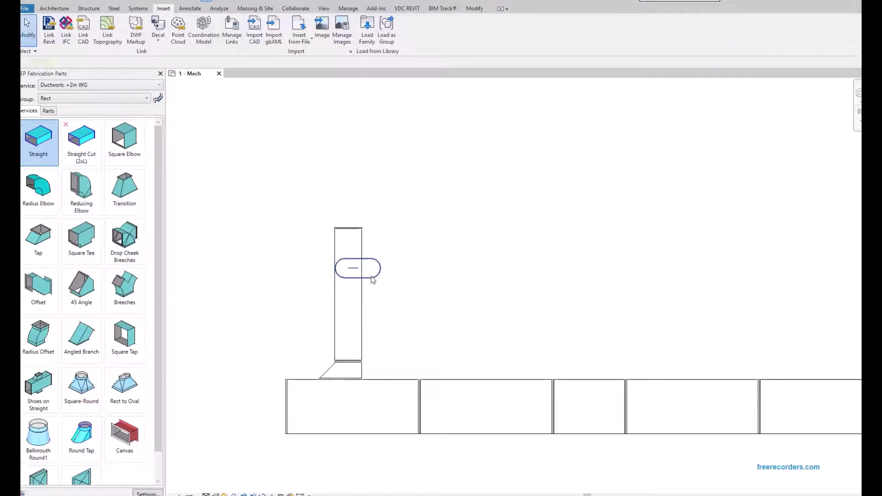
Move the new tag right of the duct and open its tag family for editing
drag(371, 281, 412, 288)
click(408, 277)
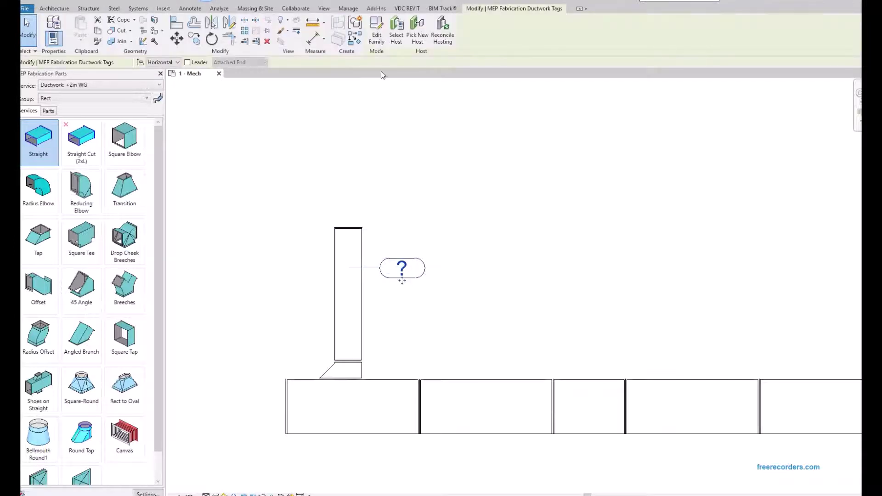
click(375, 40)
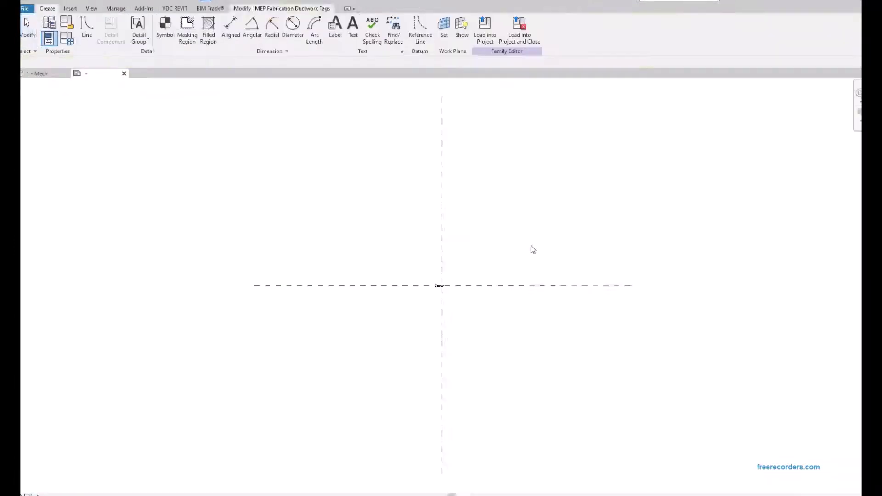
Confirm the tag's 1-20 label uses Item Number, cancel unchanged, and close the tag family
scroll(433, 276, up, 5)
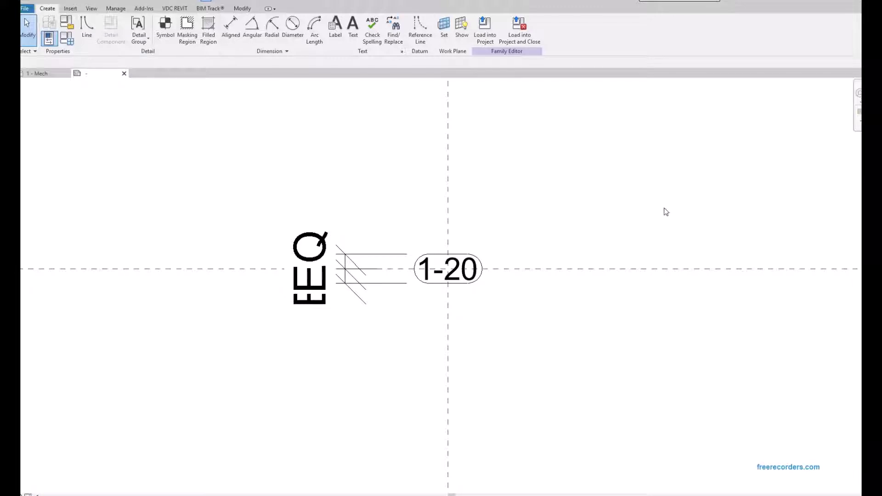
click(453, 270)
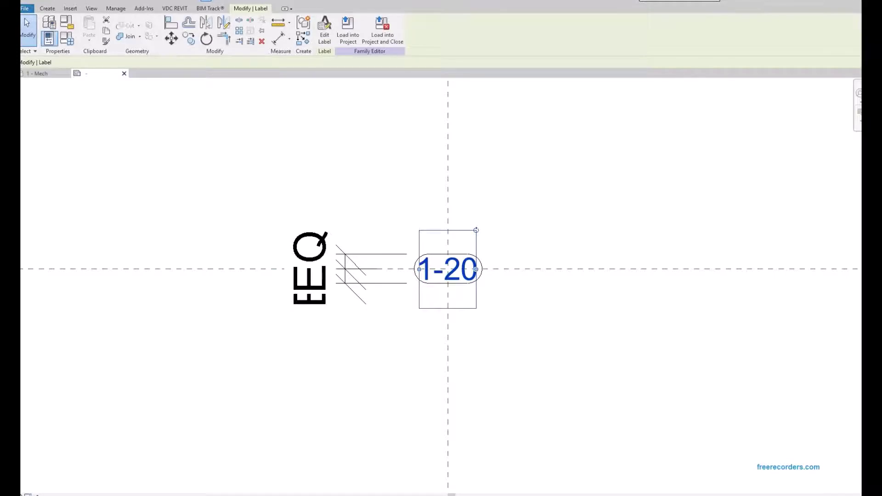
click(398, 225)
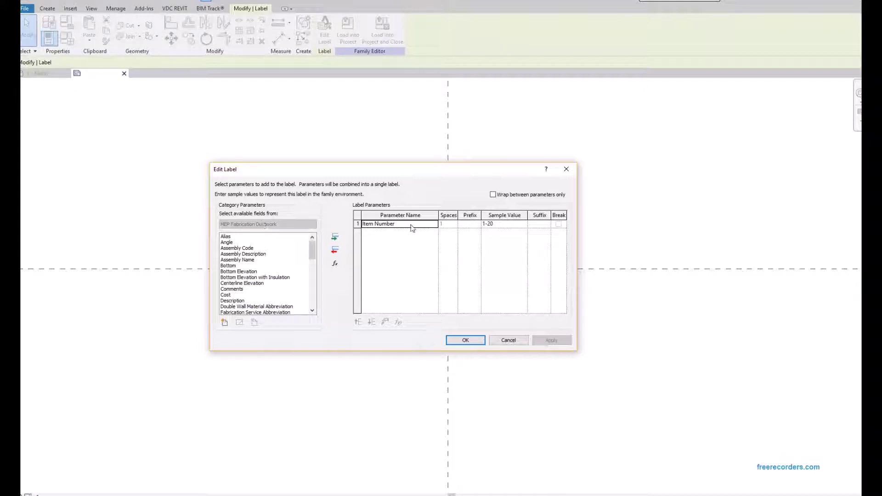
click(501, 342)
click(505, 339)
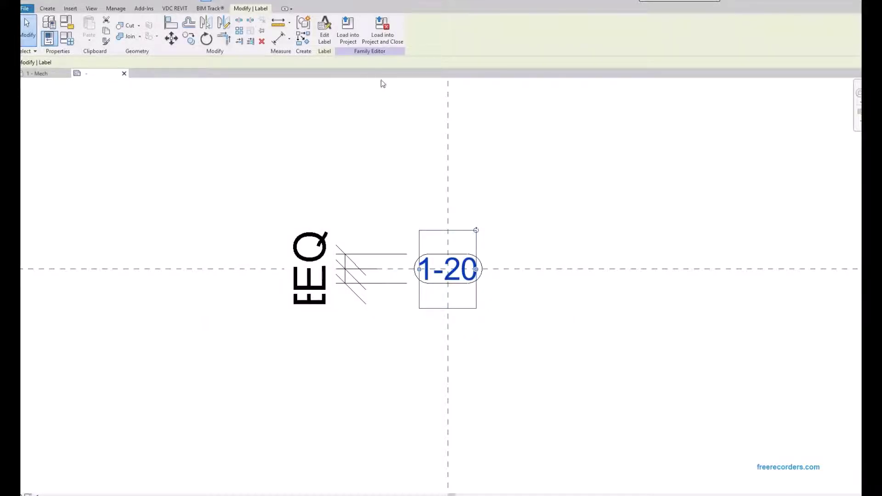
key(Escape)
click(124, 73)
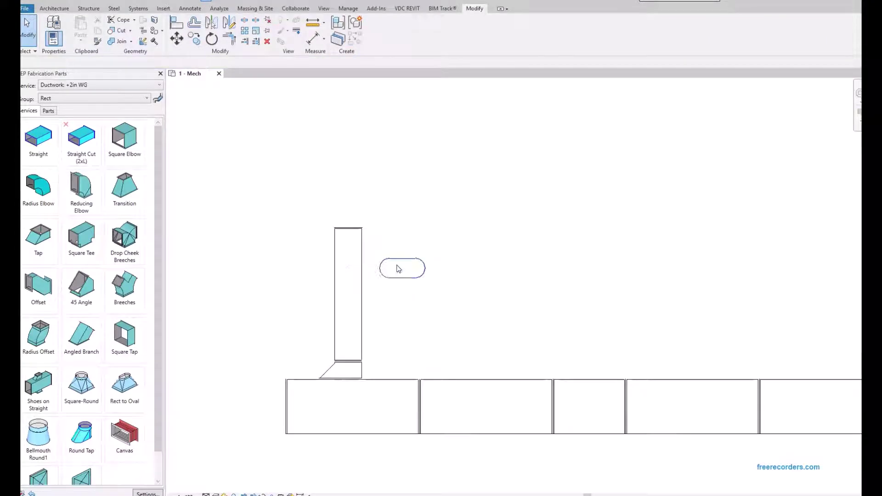
Set the vertical duct's Item Number to 1 in a docked Properties palette
click(352, 289)
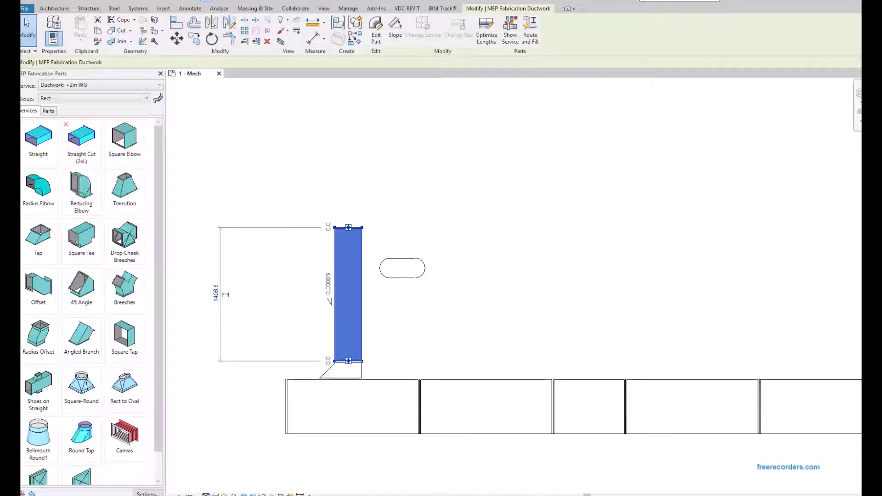
key(ctrl+1)
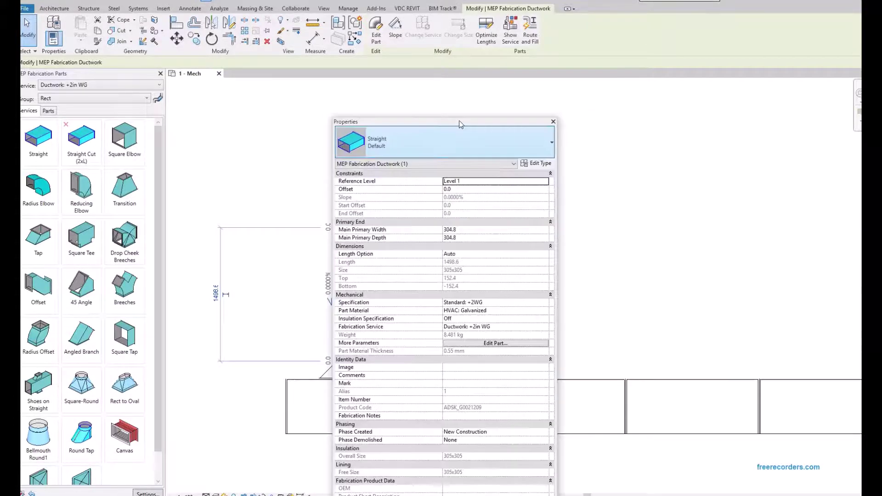
drag(461, 121, 106, 72)
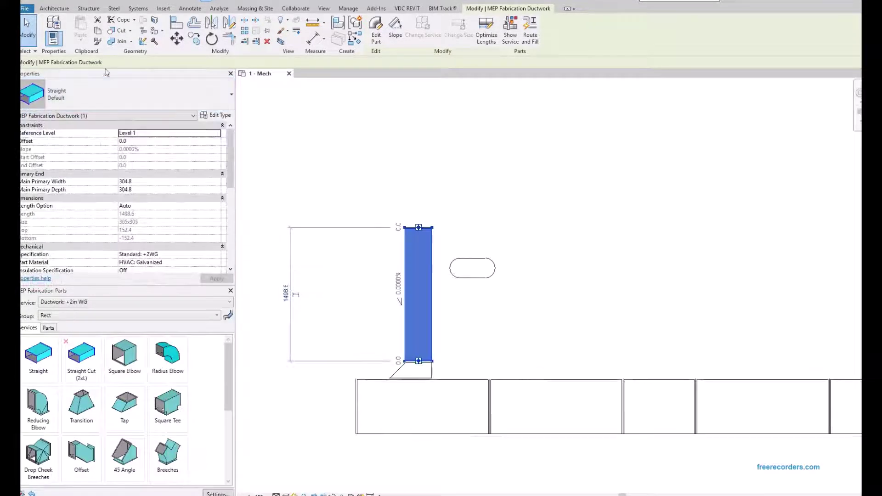
scroll(154, 226, down, 5)
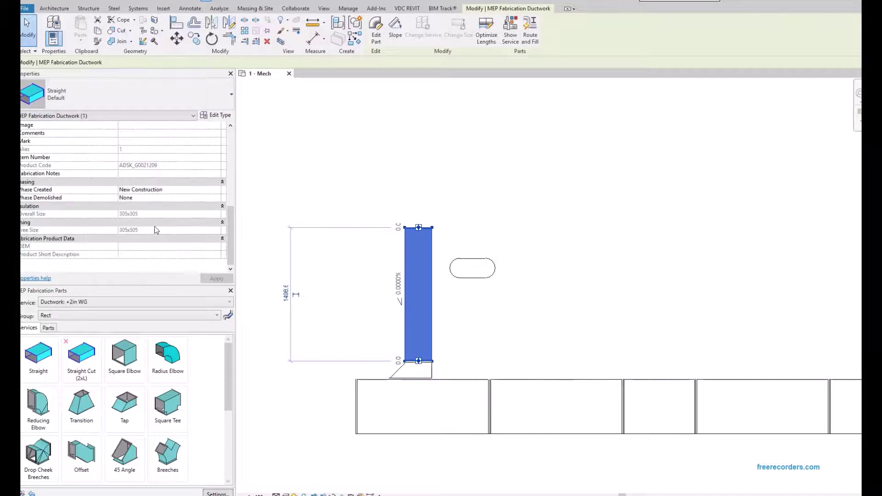
scroll(154, 226, down, 2)
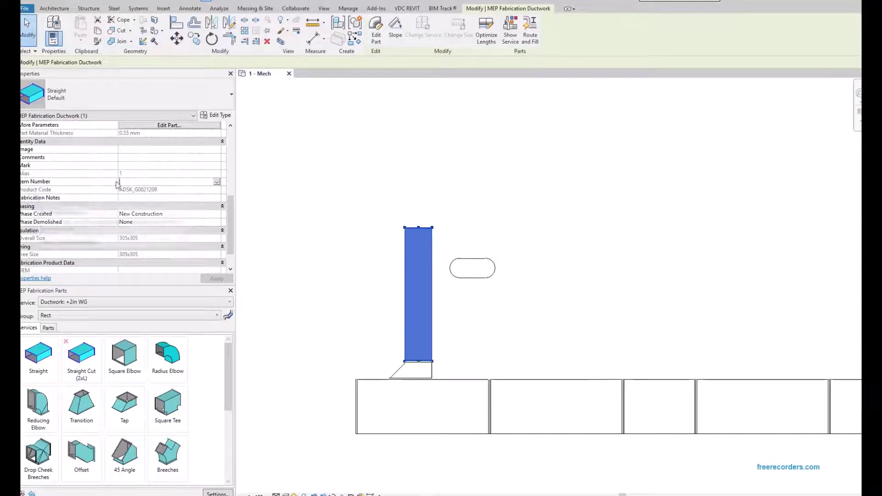
click(136, 182)
text(1)
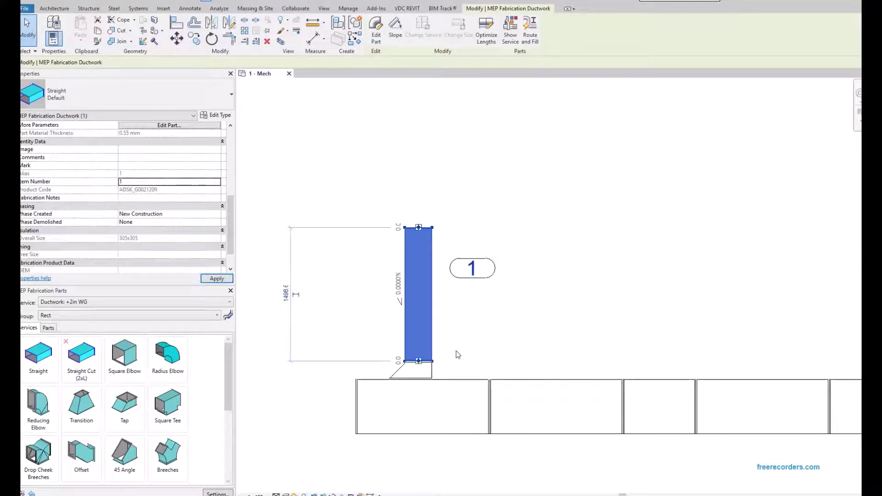
text(tg)
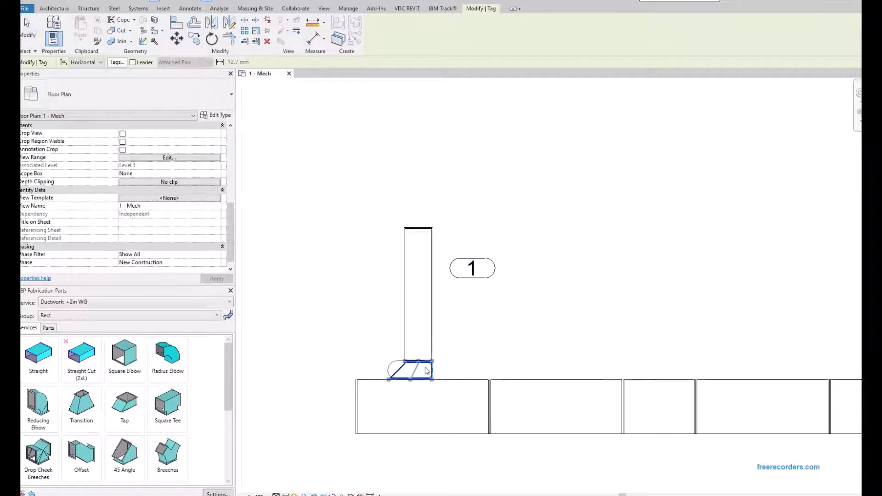
Tag each lower duct along the run and both right-hand vertical duct segments
click(426, 391)
click(535, 395)
middle_drag(600, 419, 397, 395)
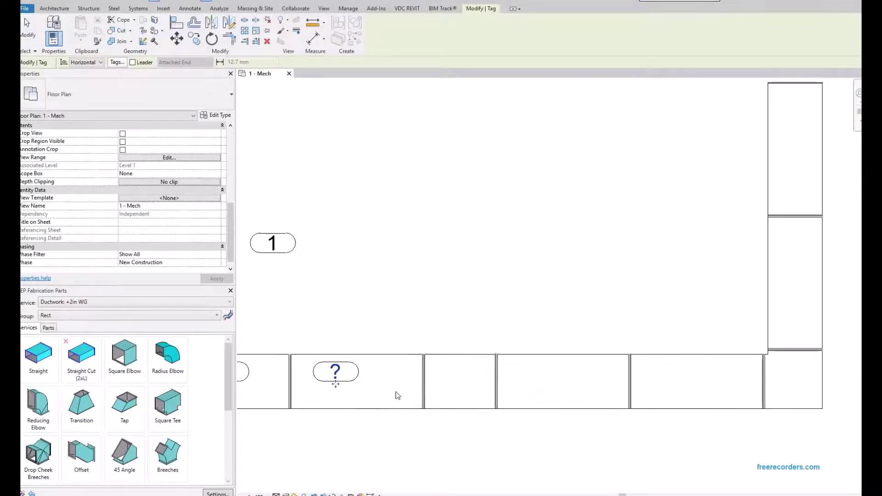
click(466, 392)
click(551, 372)
click(701, 392)
click(799, 380)
click(811, 317)
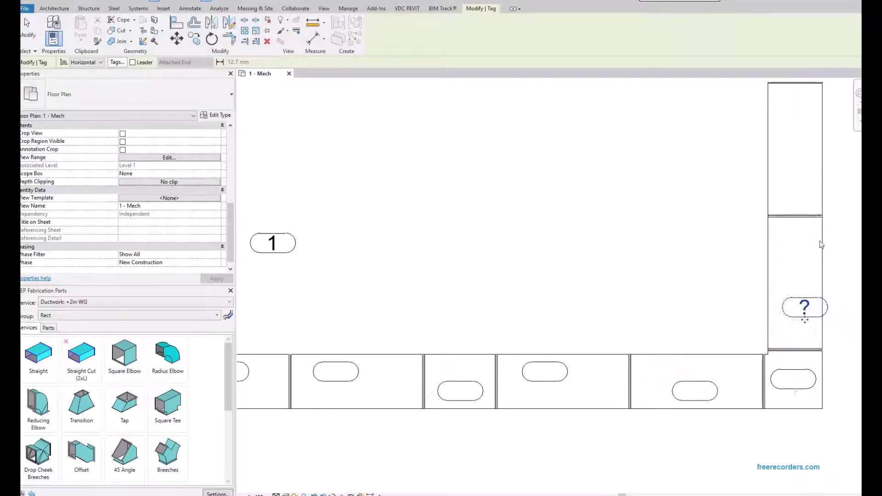
click(811, 181)
key(Escape)
scroll(646, 260, down, 2)
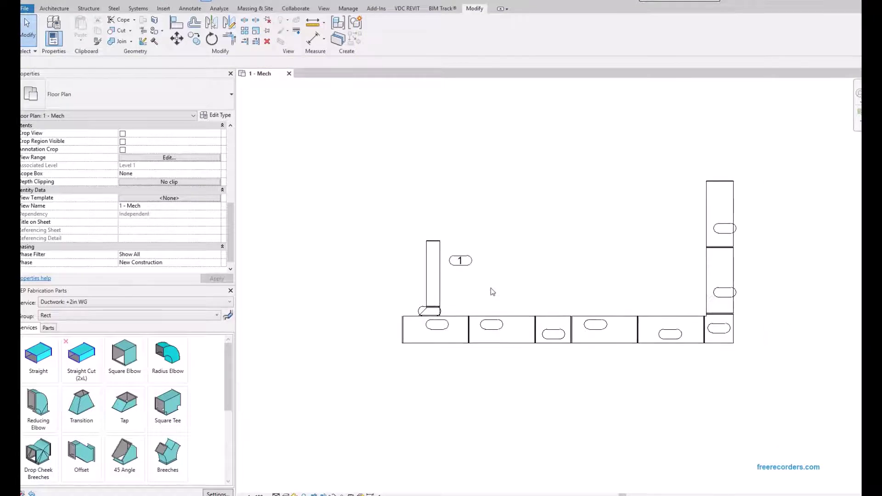
scroll(404, 311, up, 2)
Give the tap fitting Item Number 2 and the next two straight ducts 3 and 4
click(445, 315)
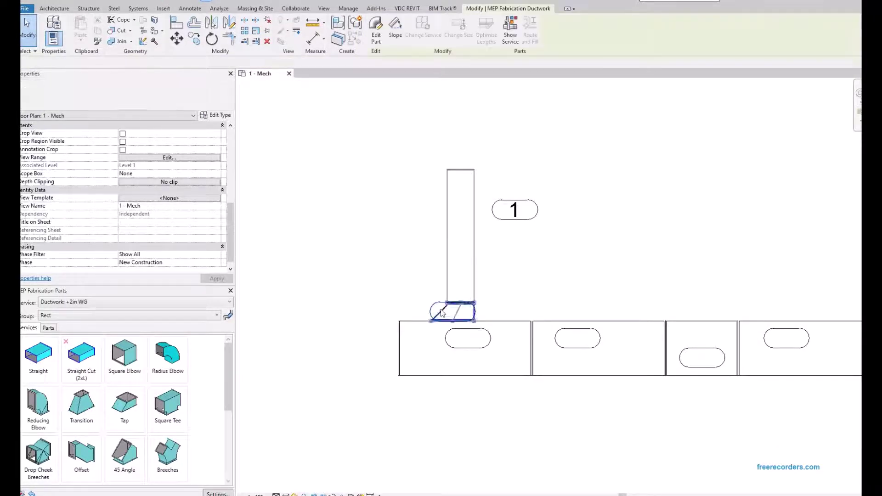
scroll(135, 242, down, 1)
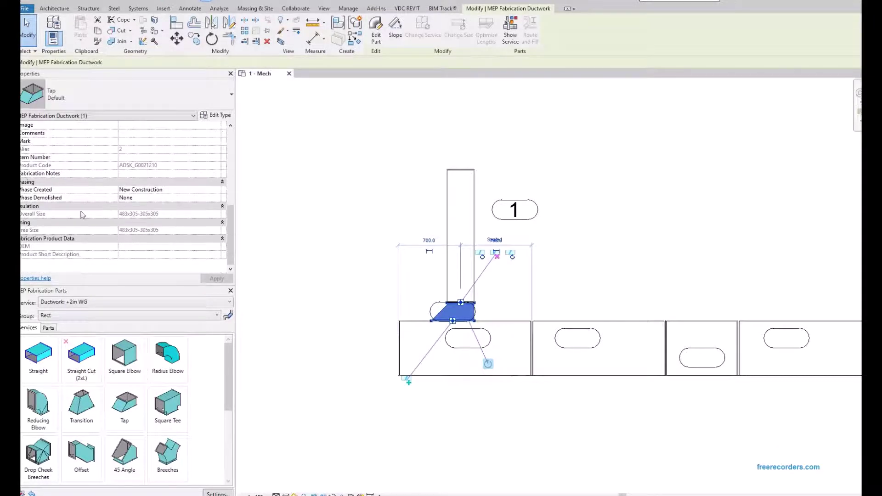
click(136, 160)
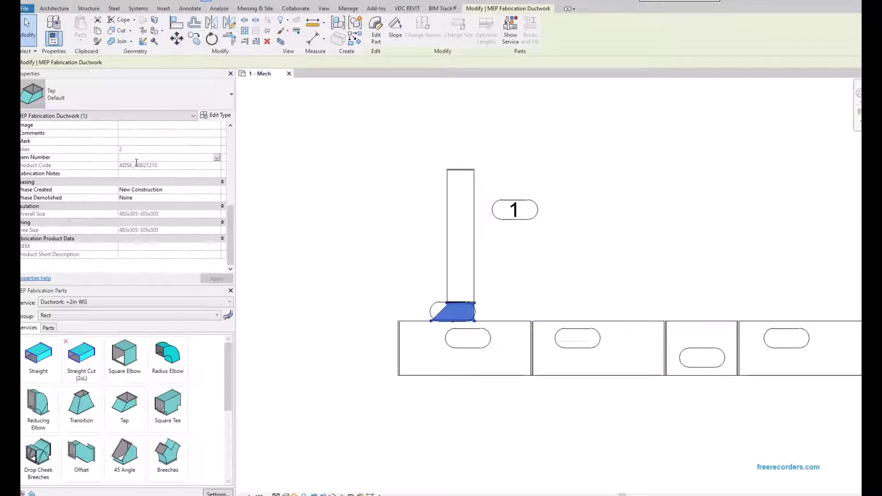
click(471, 373)
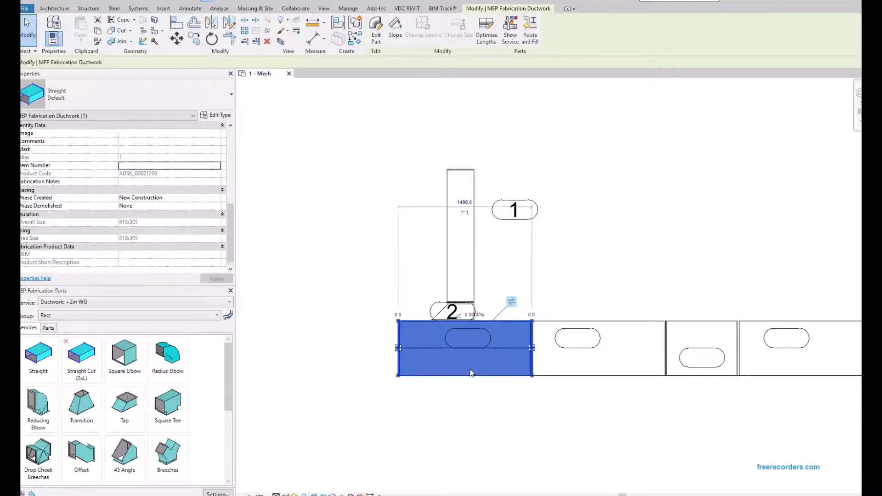
text(3)
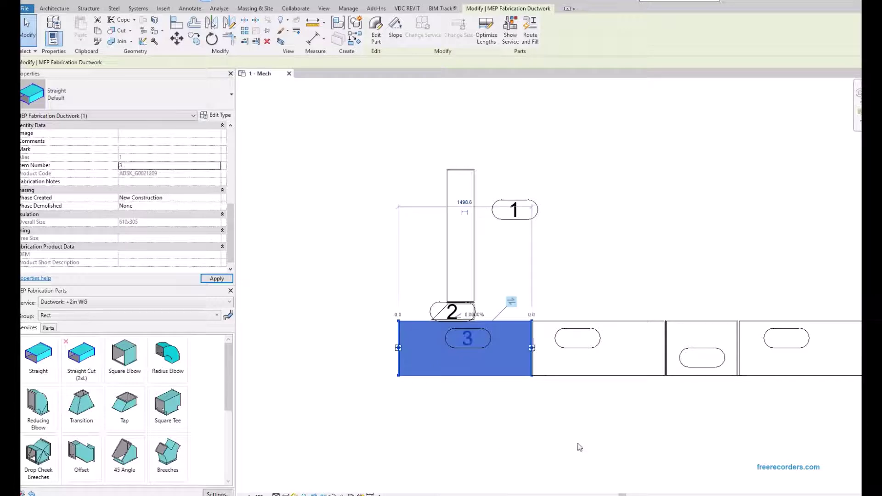
click(584, 357)
click(139, 168)
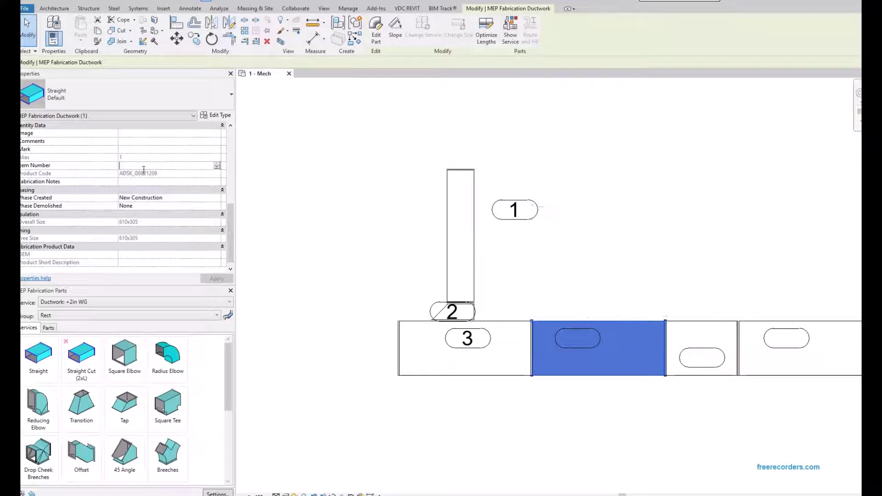
text(4)
Select ducts 3 and 4 together, then add duct 1 and tap 2 to the selection
middle_drag(675, 431, 448, 410)
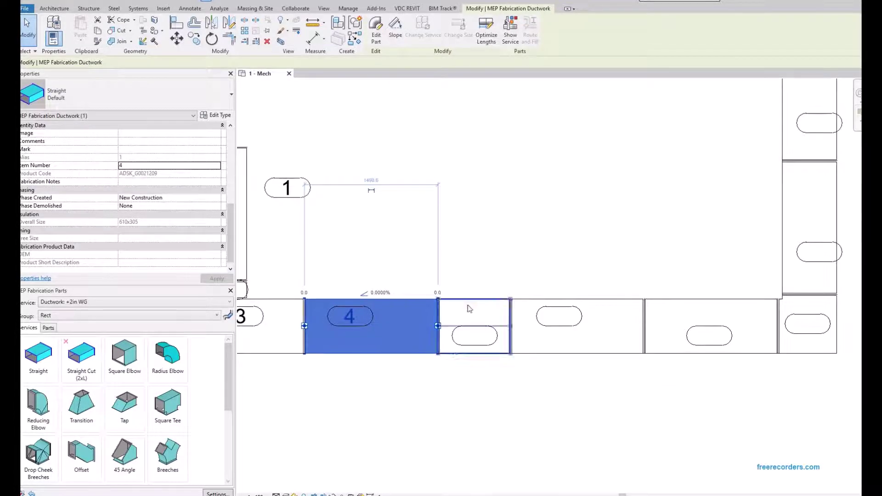
scroll(468, 441, down, 3)
middle_drag(469, 447, 455, 394)
click(384, 387)
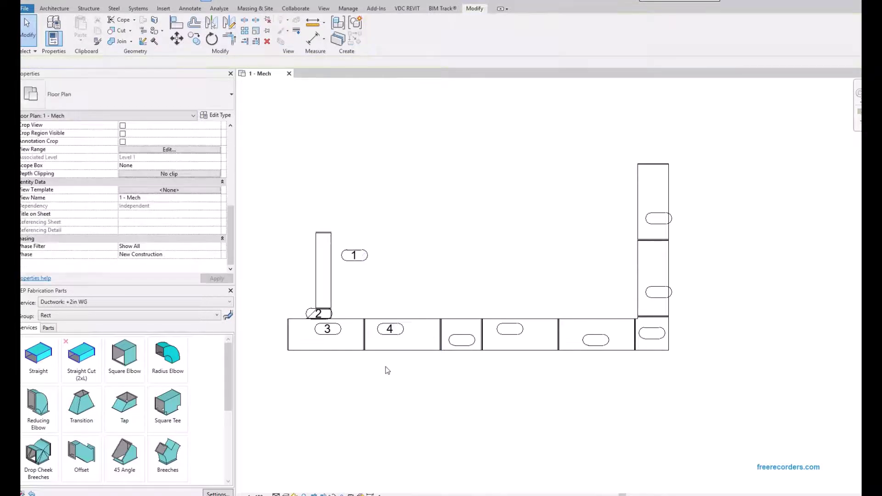
drag(373, 367, 349, 325)
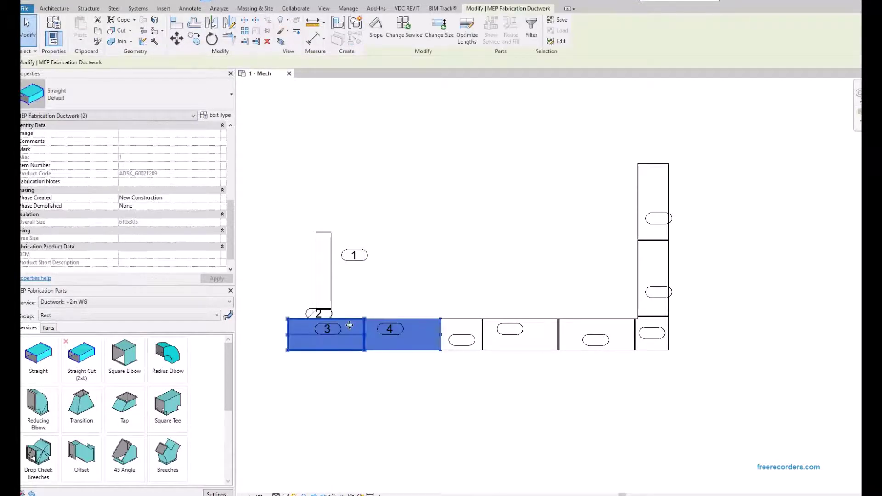
scroll(329, 358, up, 2)
ctrl+click(330, 251)
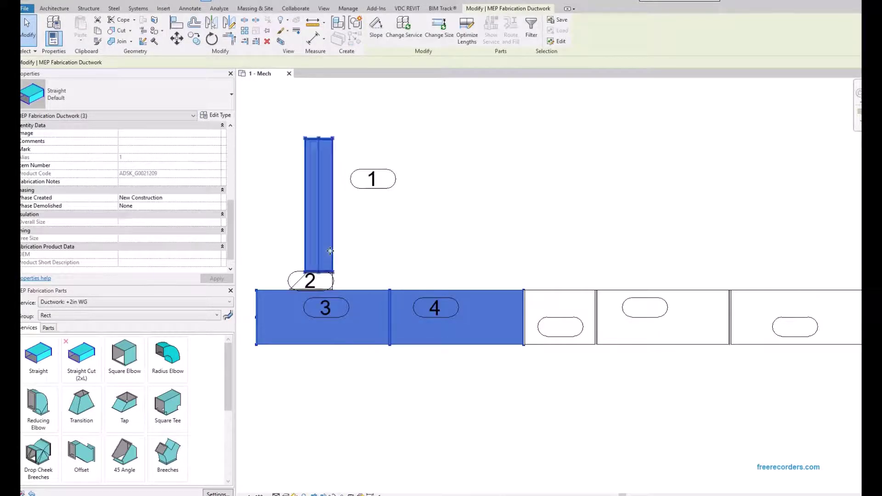
scroll(301, 289, up, 4)
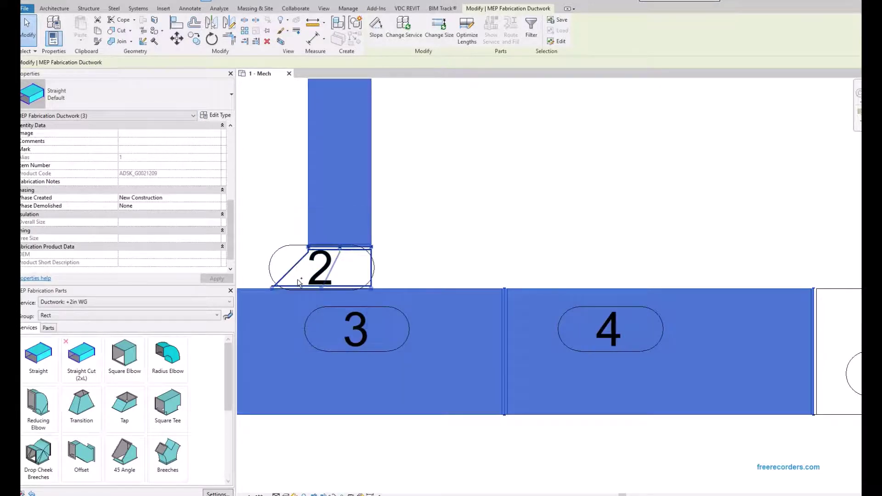
ctrl+click(299, 282)
scroll(300, 282, down, 5)
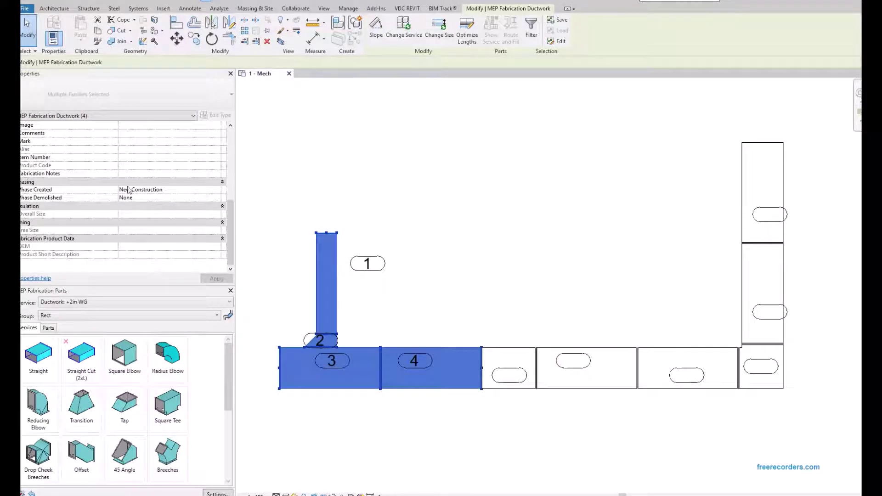
Reset the Item Number of the four selected parts to 0
click(137, 158)
text(0)
click(146, 160)
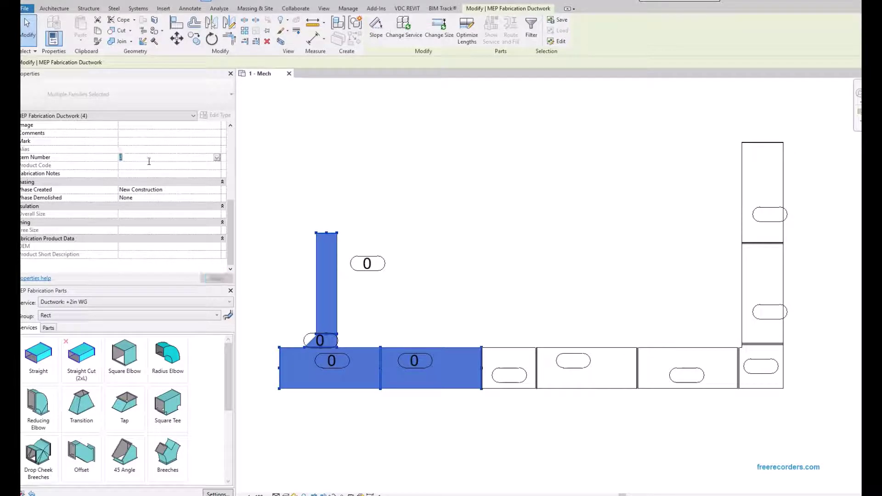
click(419, 171)
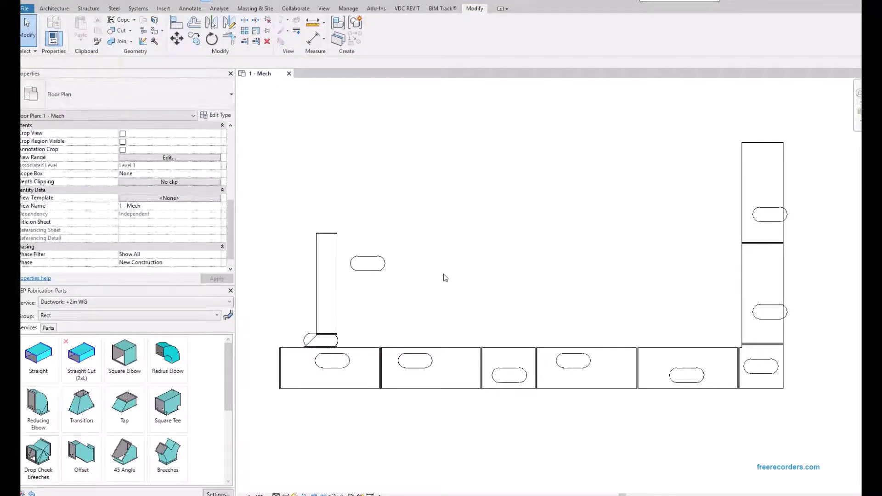
scroll(443, 274, down, 2)
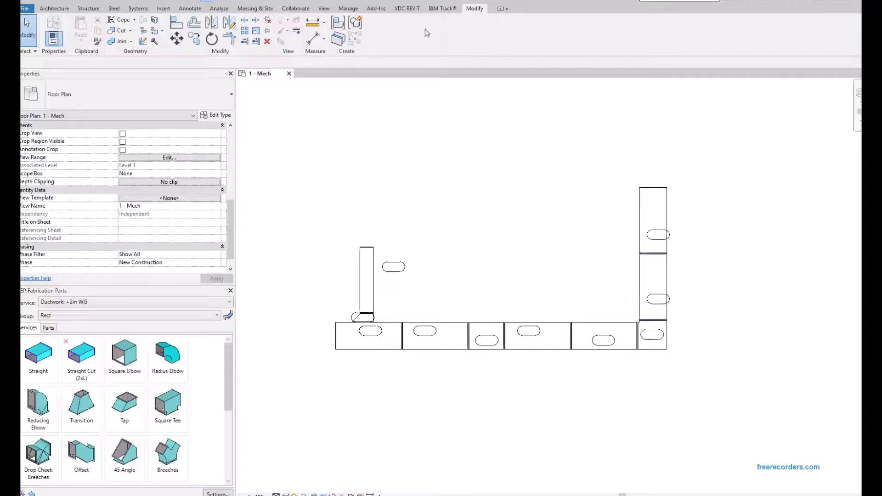
Number all selected ductwork with VDC REVIT Number Items, keeping ALL SELECTED and starting number 1
click(399, 10)
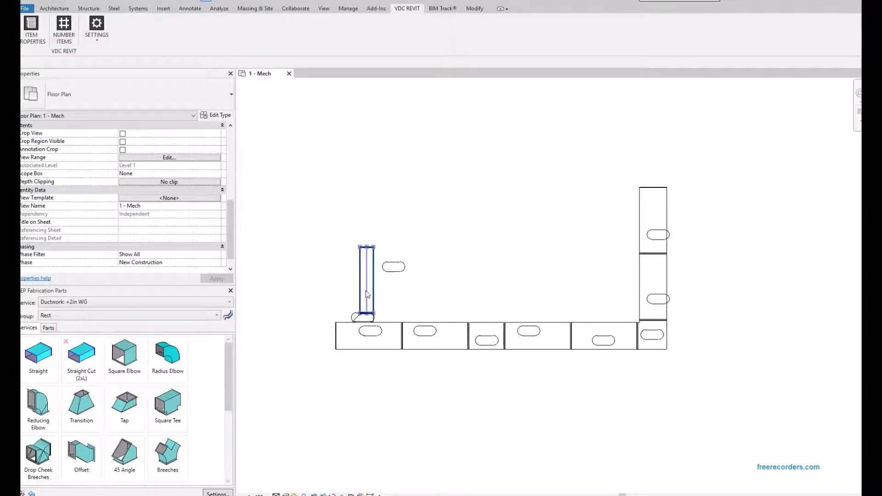
click(64, 28)
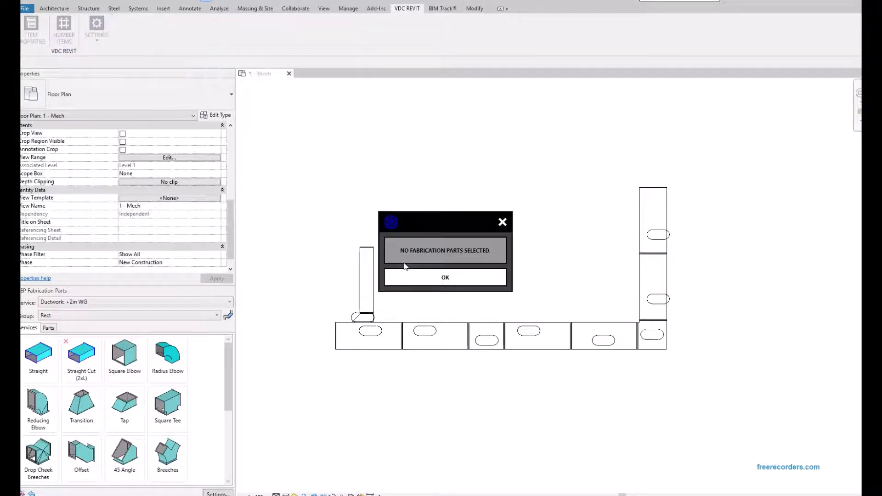
click(448, 276)
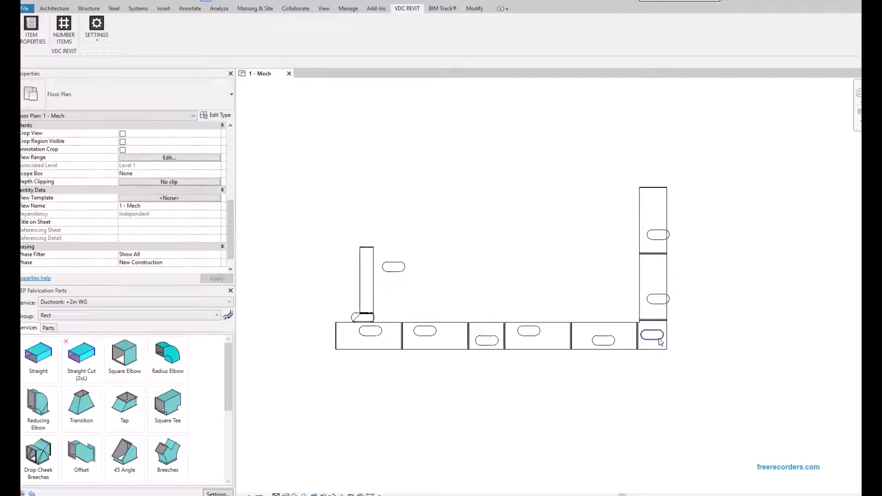
drag(730, 412, 334, 159)
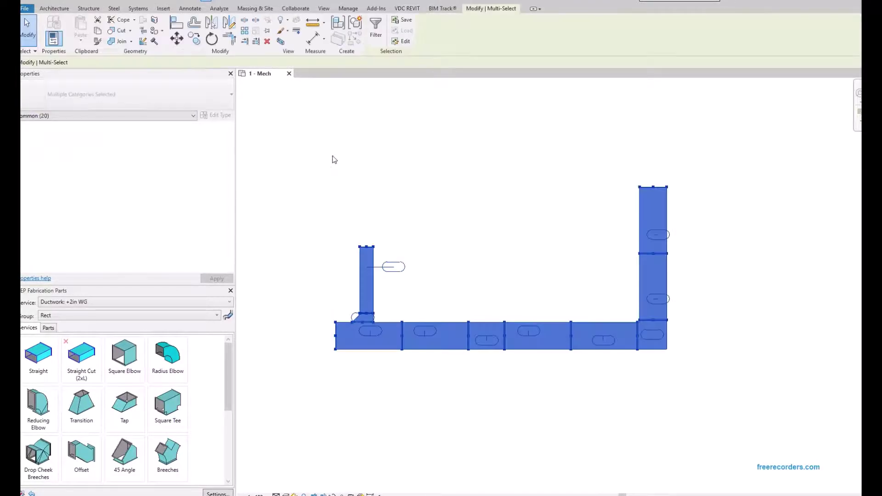
click(404, 9)
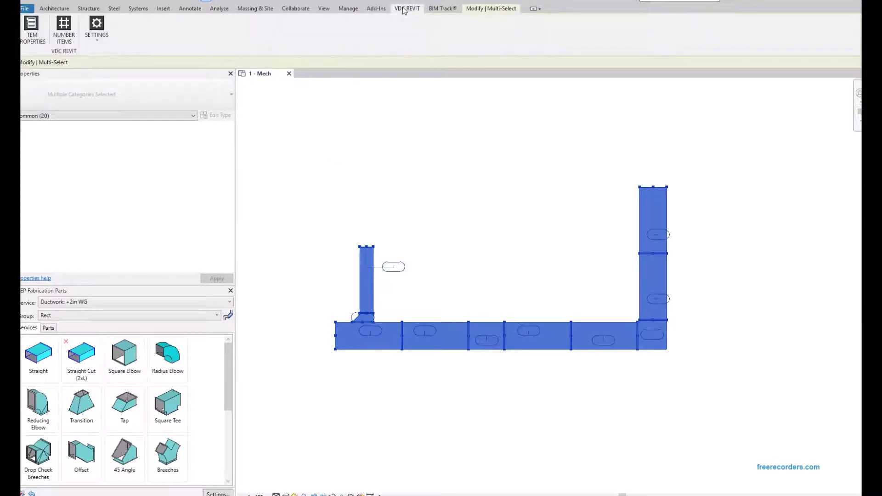
click(73, 28)
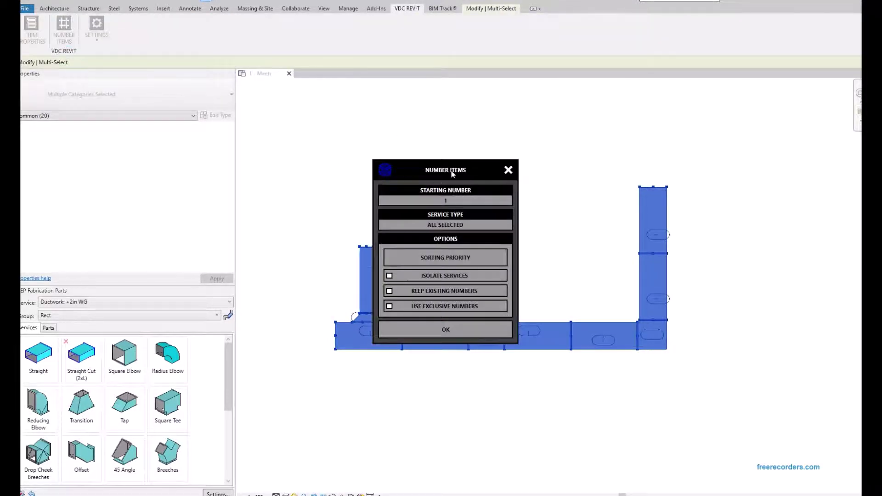
drag(453, 174, 762, 227)
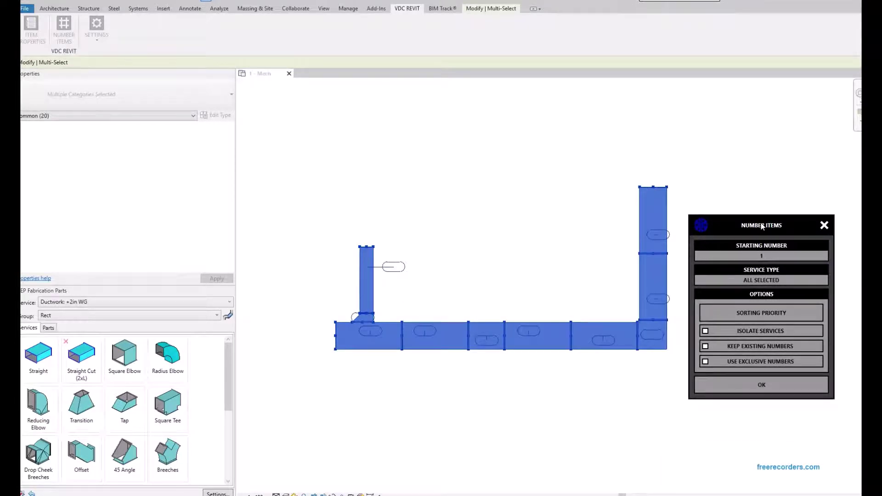
click(766, 281)
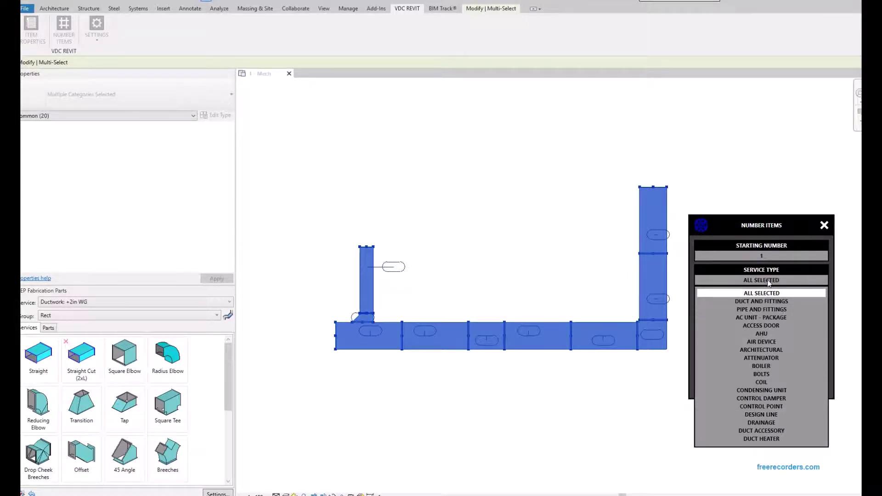
click(769, 282)
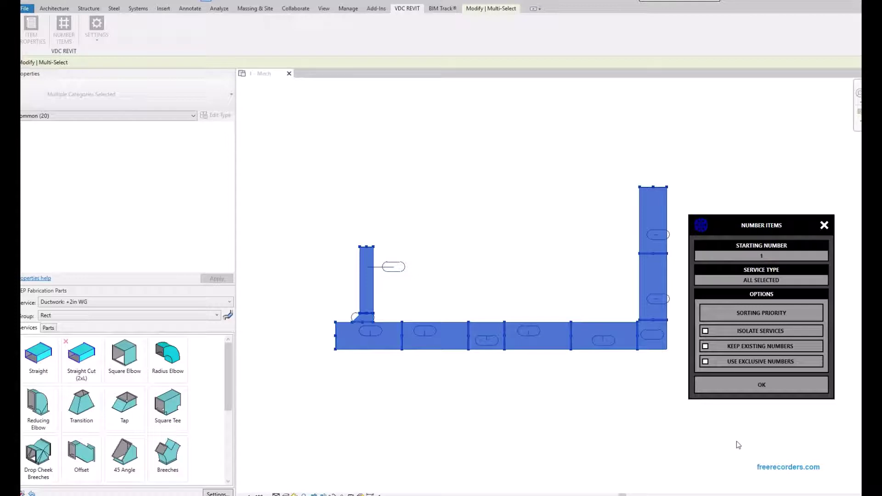
click(751, 317)
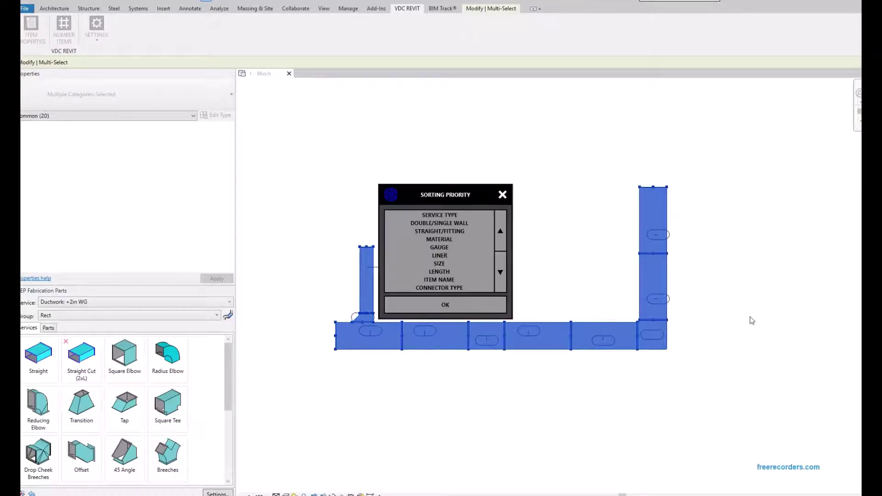
click(503, 195)
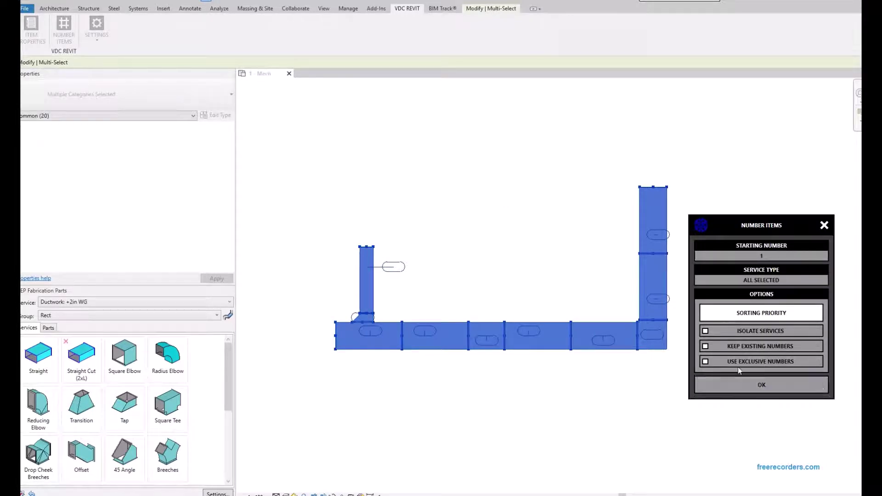
click(725, 389)
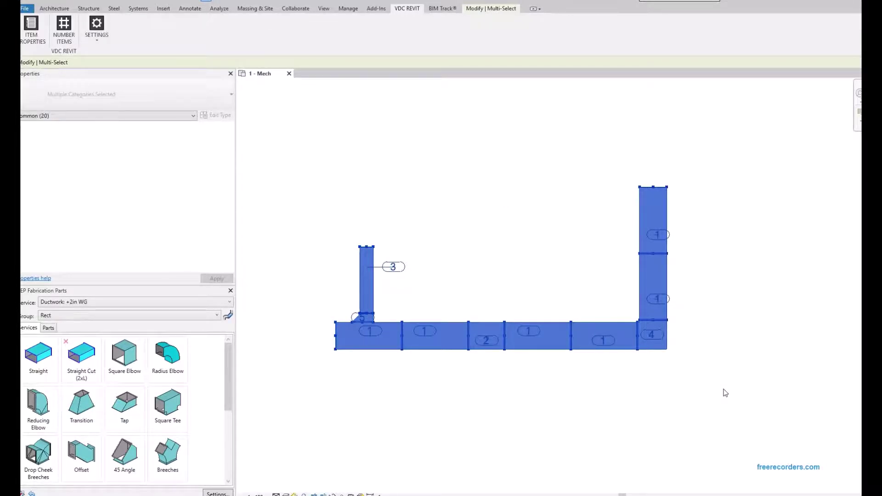
click(429, 374)
scroll(409, 387, up, 5)
drag(440, 362, 376, 304)
scroll(485, 399, down, 3)
ctrl+click(626, 340)
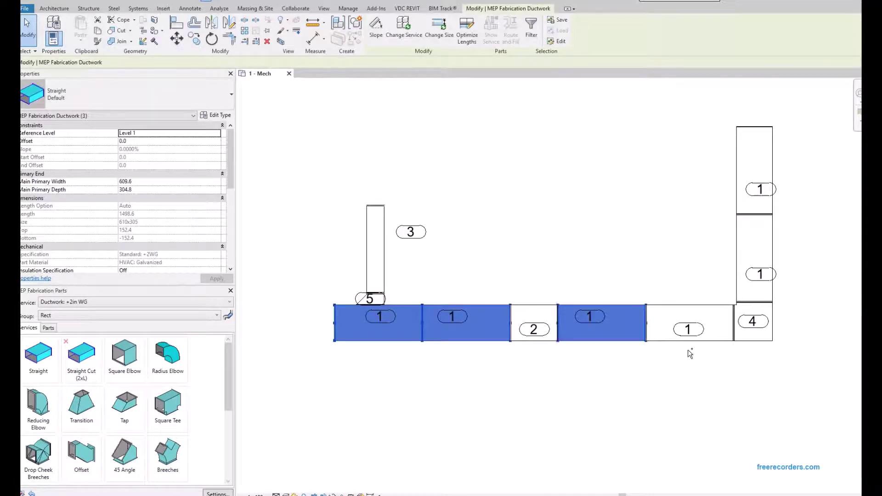
ctrl+click(689, 342)
ctrl+click(747, 226)
ctrl+click(748, 208)
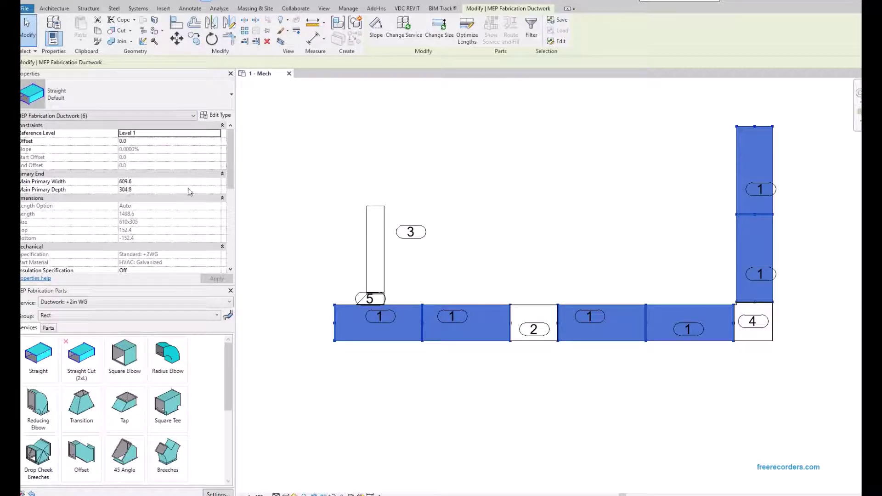
scroll(149, 239, down, 10)
scroll(148, 239, up, 8)
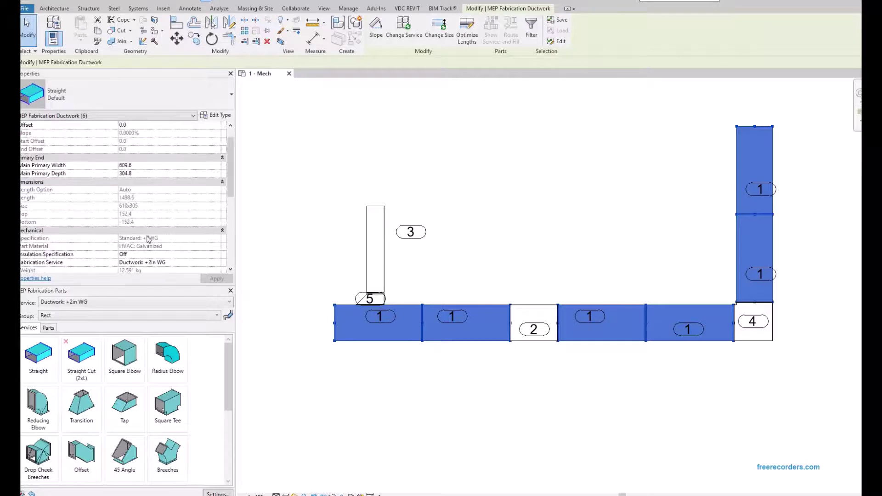
scroll(149, 239, up, 2)
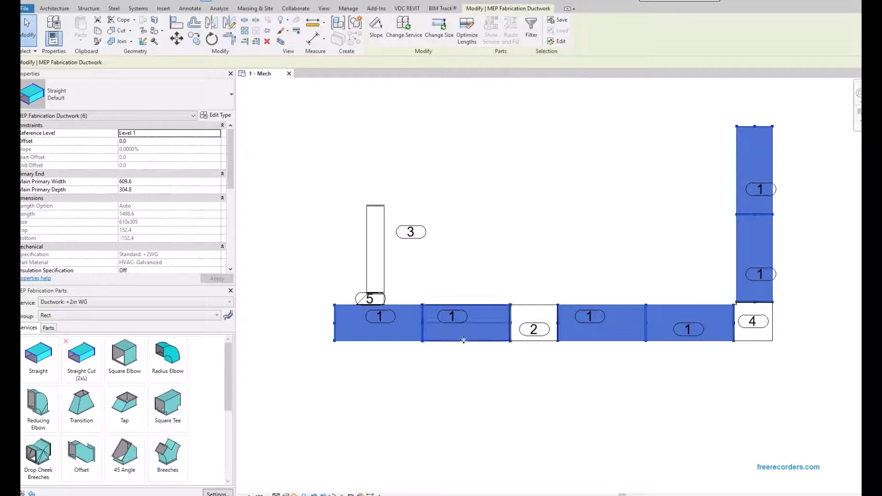
click(541, 339)
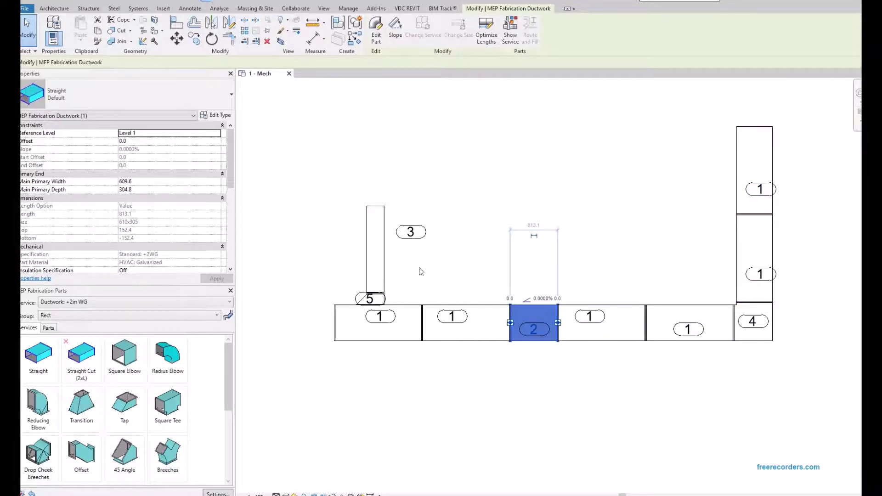
click(383, 256)
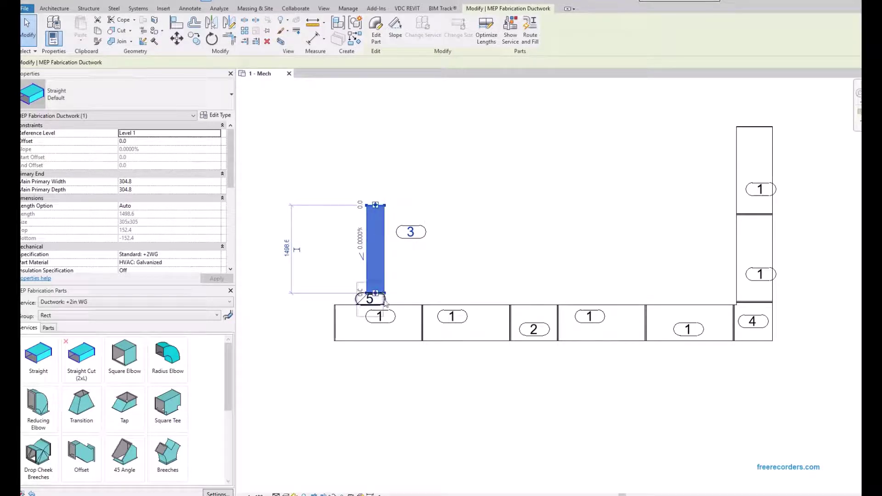
key(Escape)
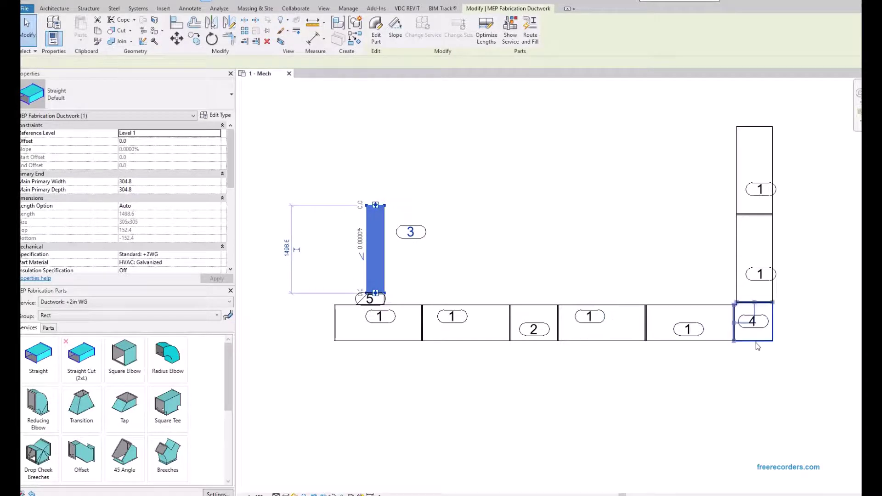
scroll(526, 383, down, 3)
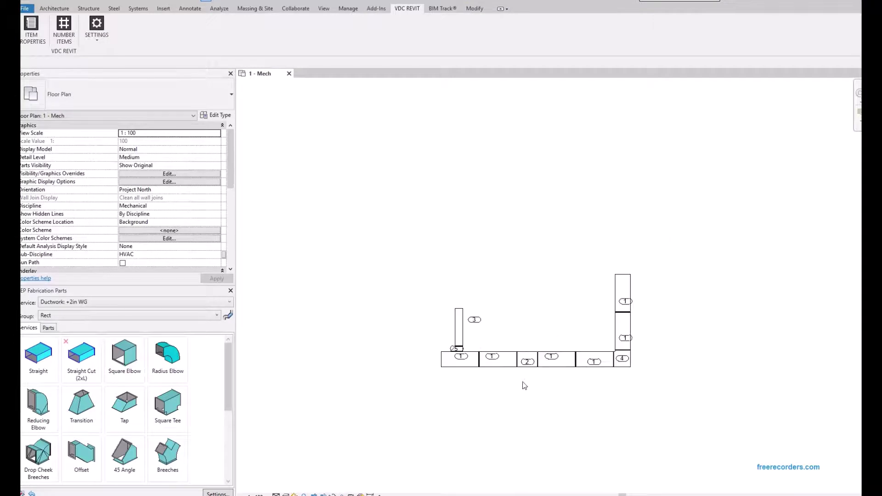
Number the selected duct run with a starting number of 34
scroll(699, 407, up, 2)
drag(737, 397, 301, 174)
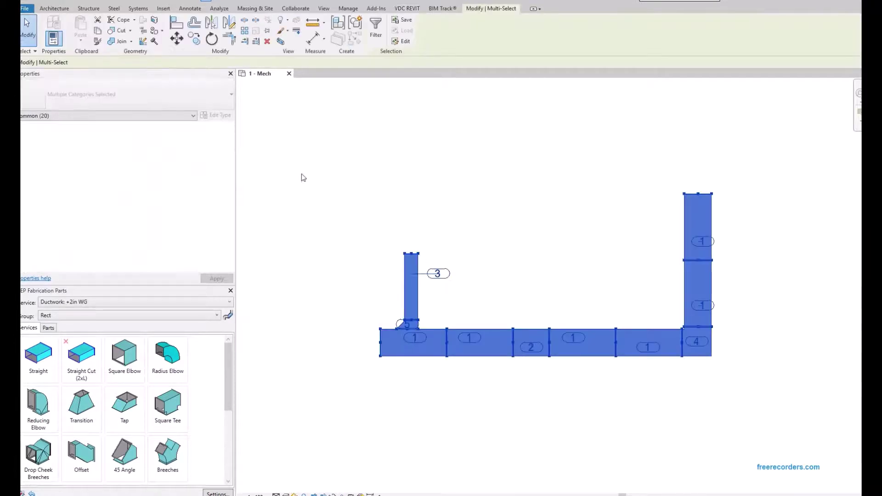
click(63, 26)
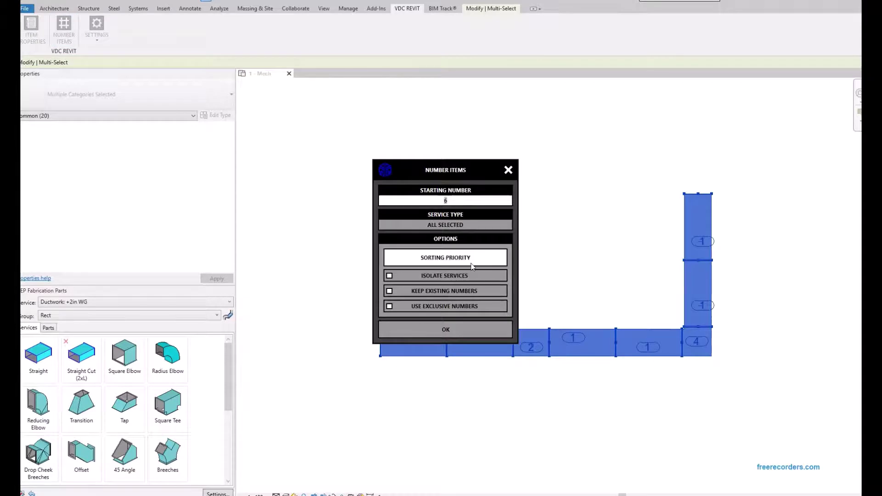
key(BackSpace)
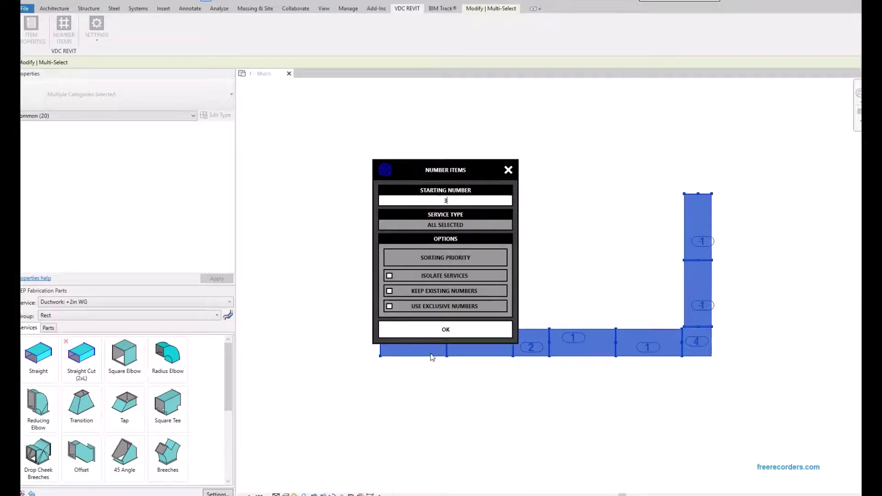
text(34)
click(439, 331)
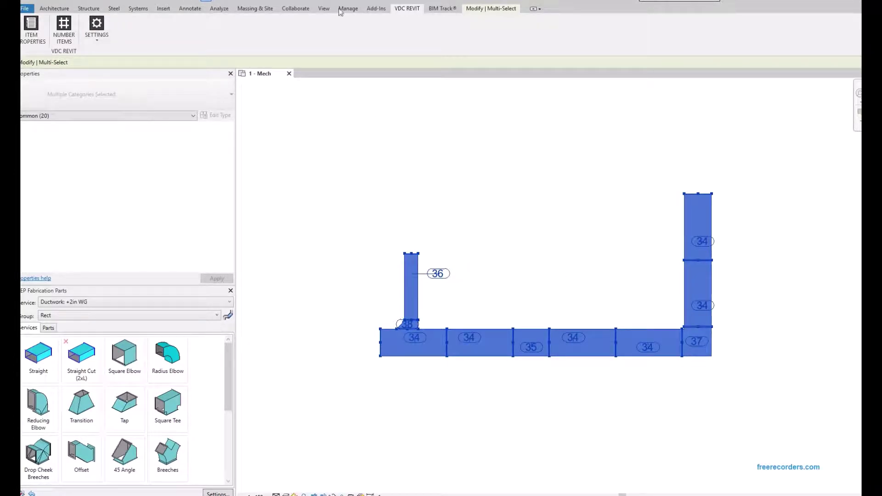
Renumber the run with starting number 1 and clear the selection
click(64, 25)
double_click(446, 201)
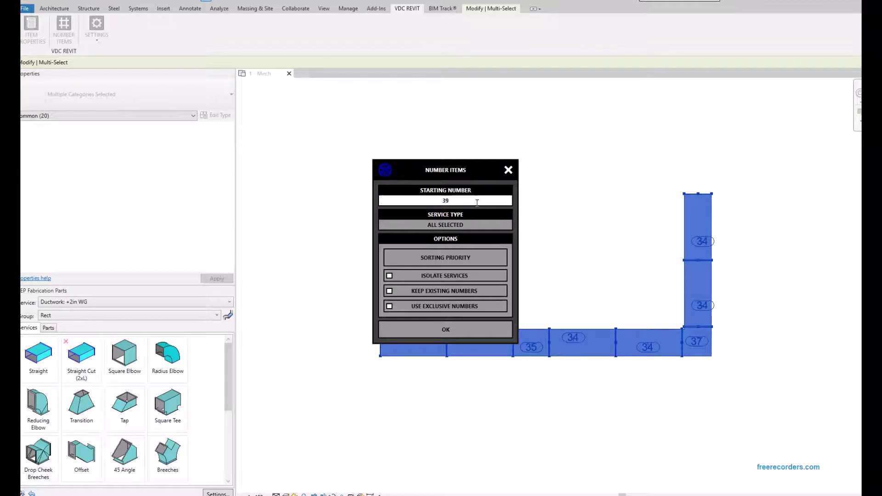
text(1)
click(441, 329)
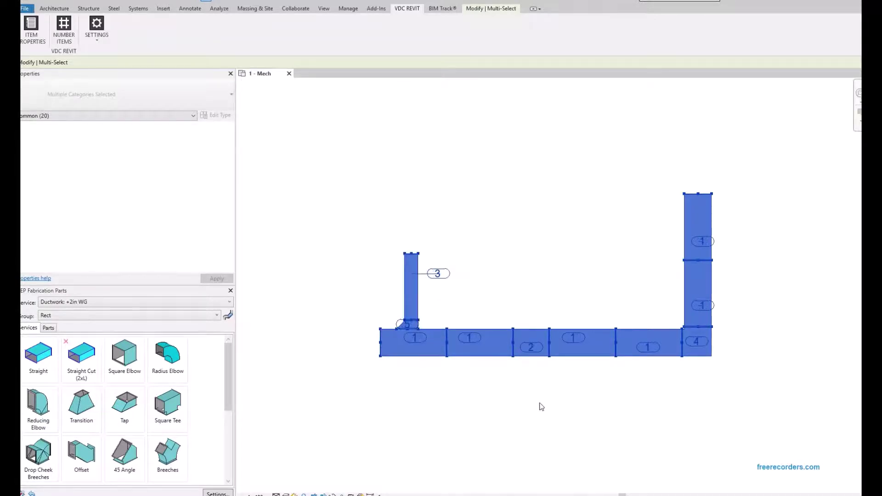
click(504, 403)
scroll(528, 335, down, 3)
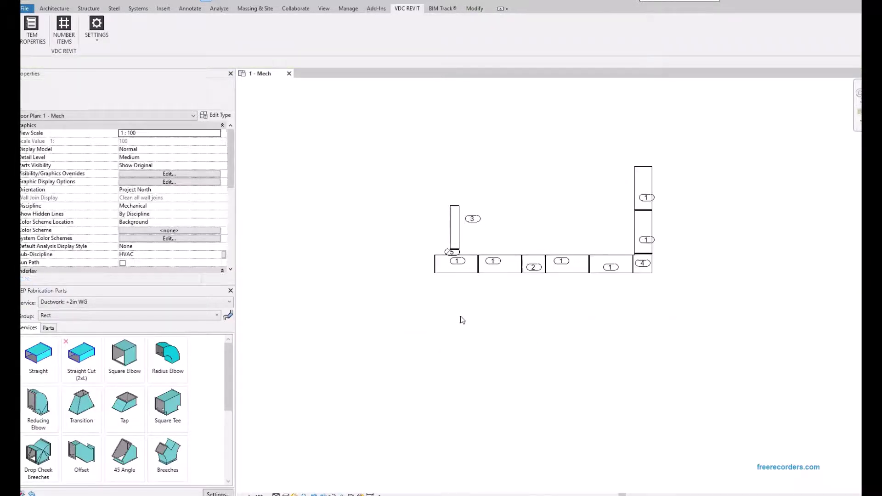
Place straight fabrication ducts and a square elbow as a new run below the first
click(32, 370)
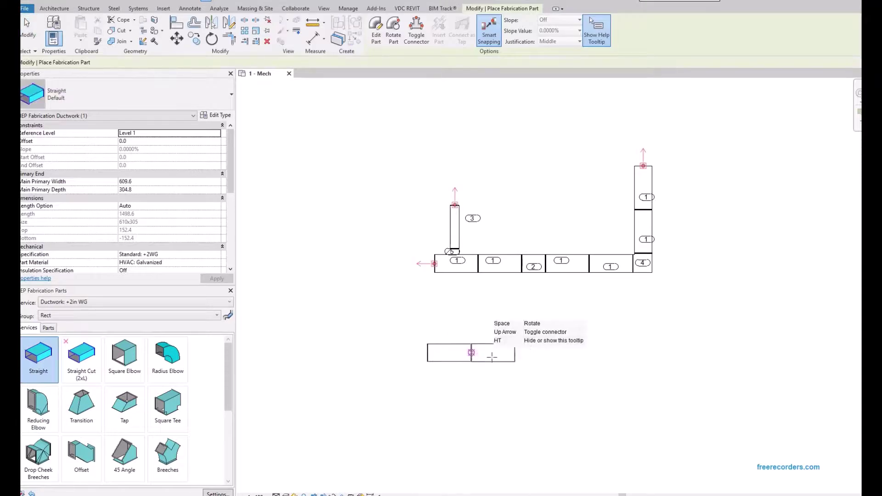
click(545, 354)
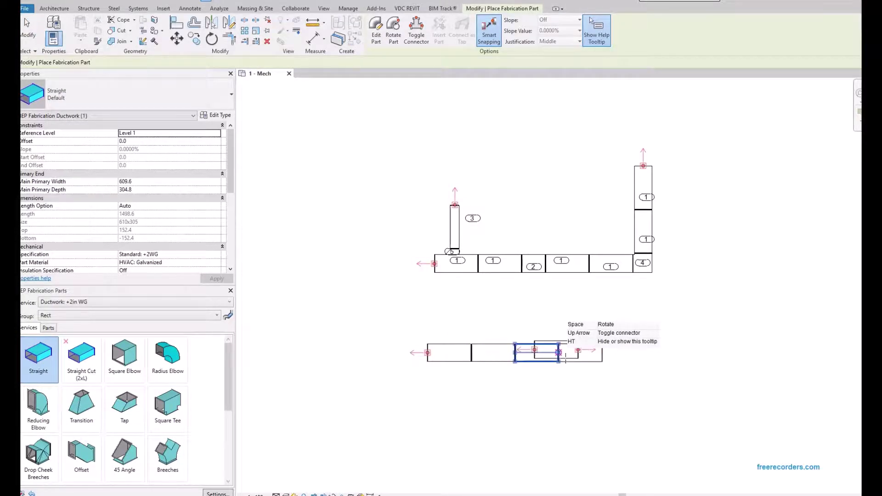
click(612, 362)
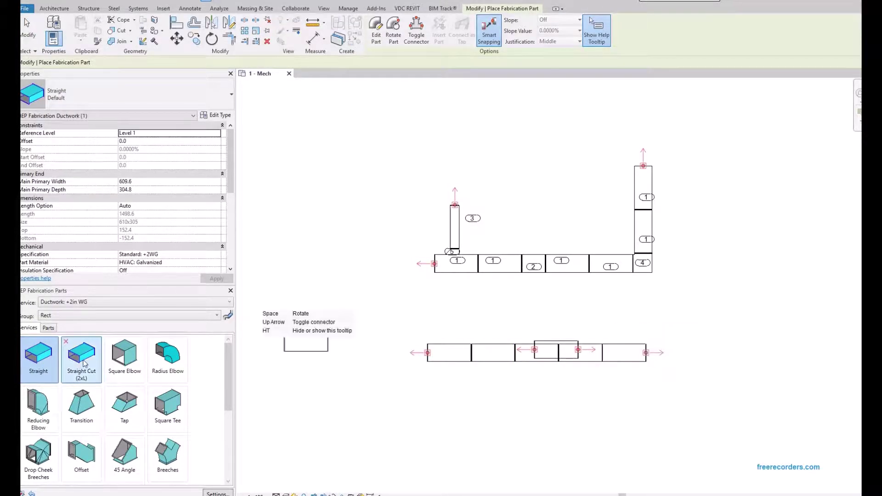
click(124, 358)
key(Escape)
key(Escape)
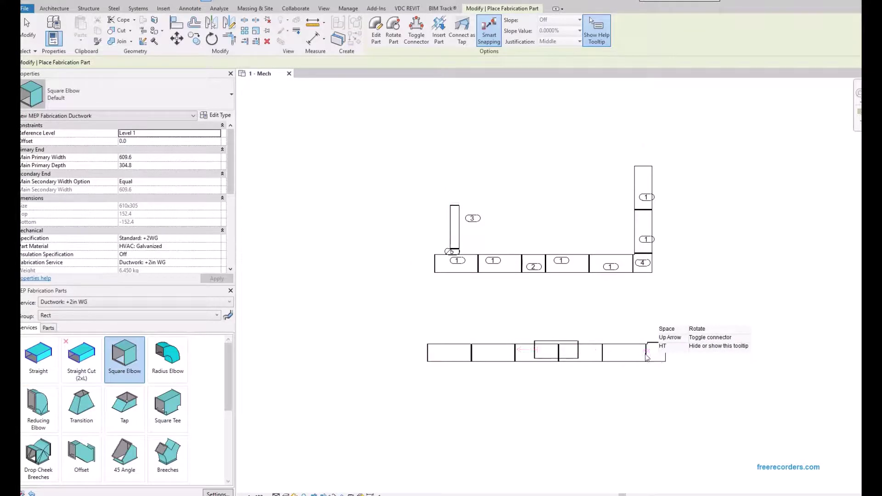
scroll(574, 340, up, 4)
Tag the five straights and end fitting of the lower run, then window-select it
click(570, 344)
key(t)
key(g)
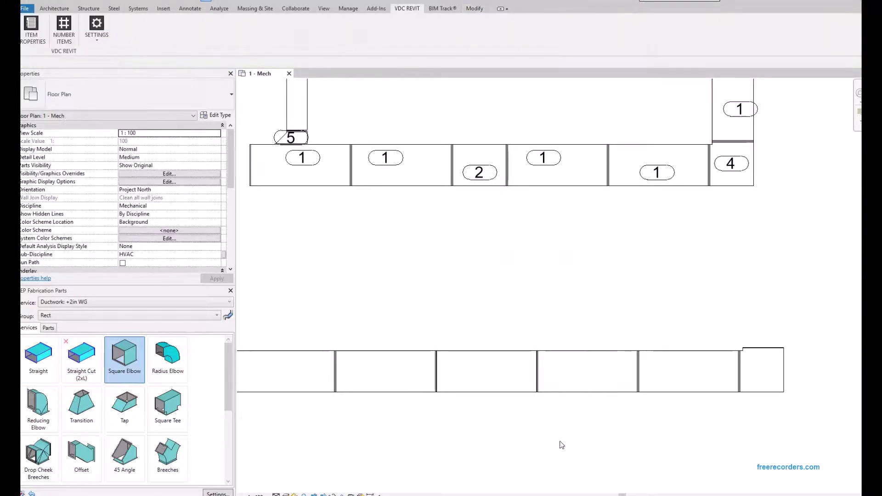
scroll(559, 443, down, 3)
click(440, 388)
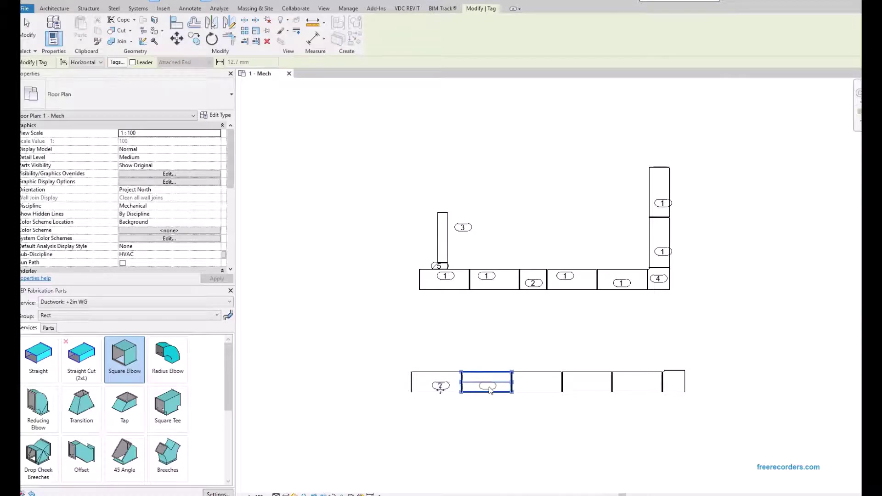
click(487, 389)
click(537, 389)
click(598, 388)
click(636, 389)
click(675, 385)
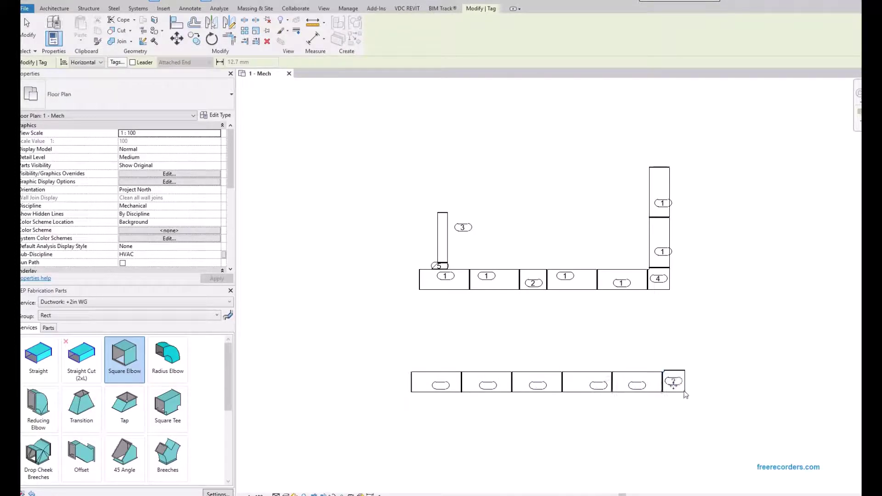
key(Escape)
key(Escape)
drag(722, 422, 380, 339)
Run Number Items on the selection while keeping existing numbers, then clear the selection
click(407, 9)
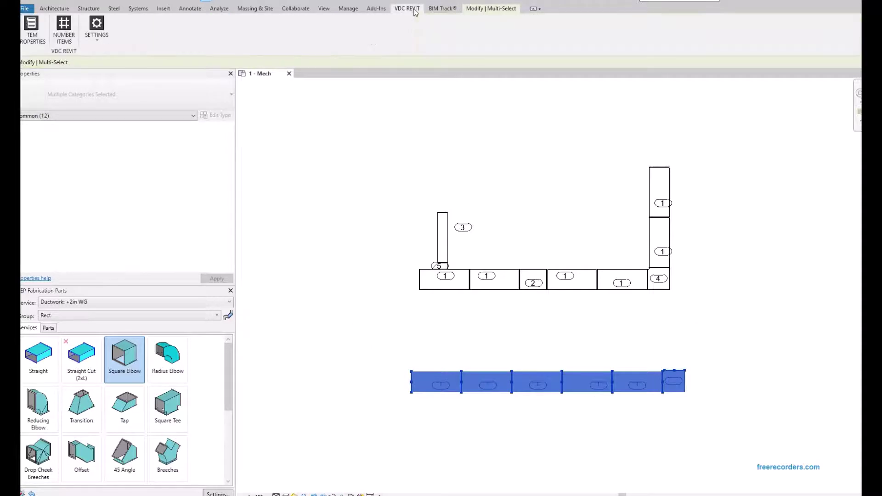
click(64, 28)
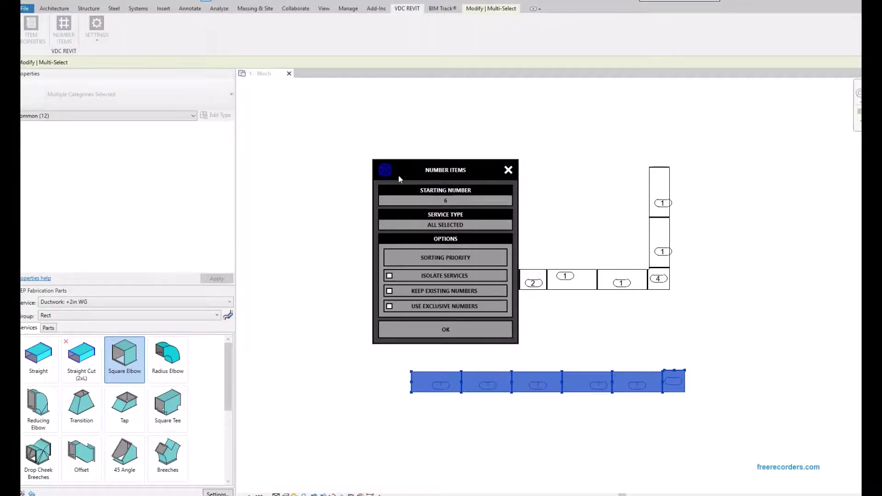
drag(401, 180, 273, 127)
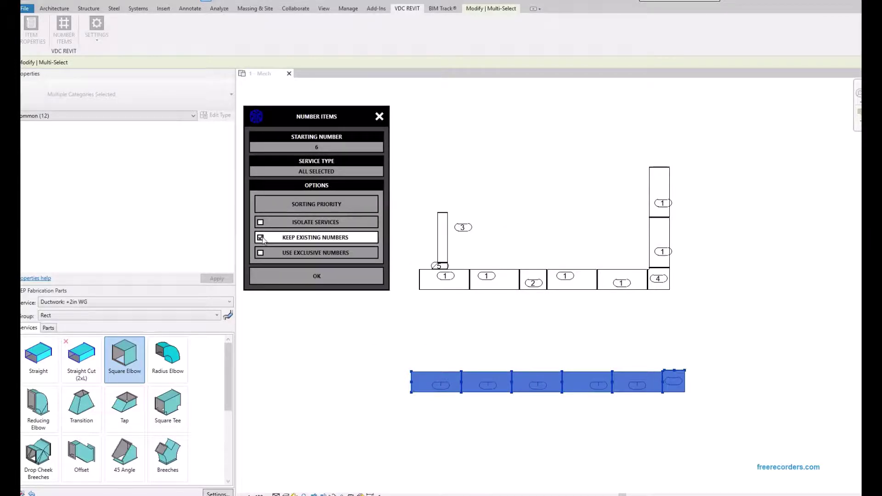
click(325, 278)
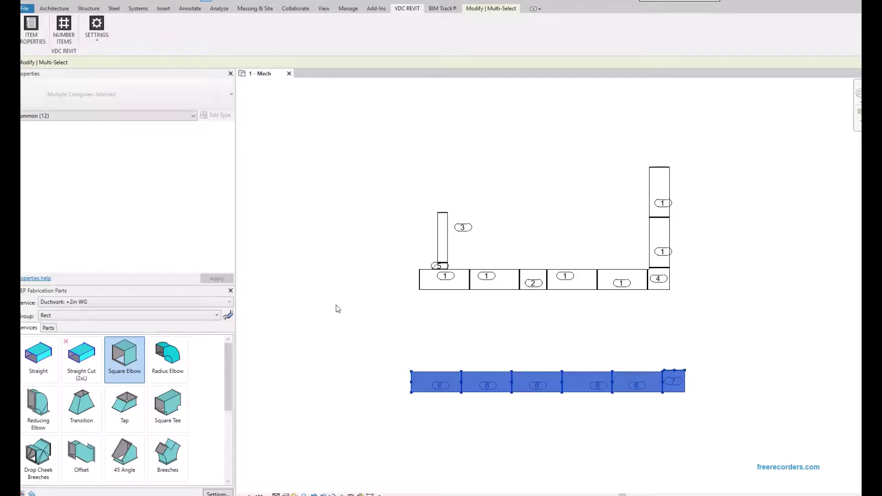
click(484, 445)
Number the six lower ducts plus first upper duct from 6 with Keep Existing Numbers on
drag(692, 432, 408, 359)
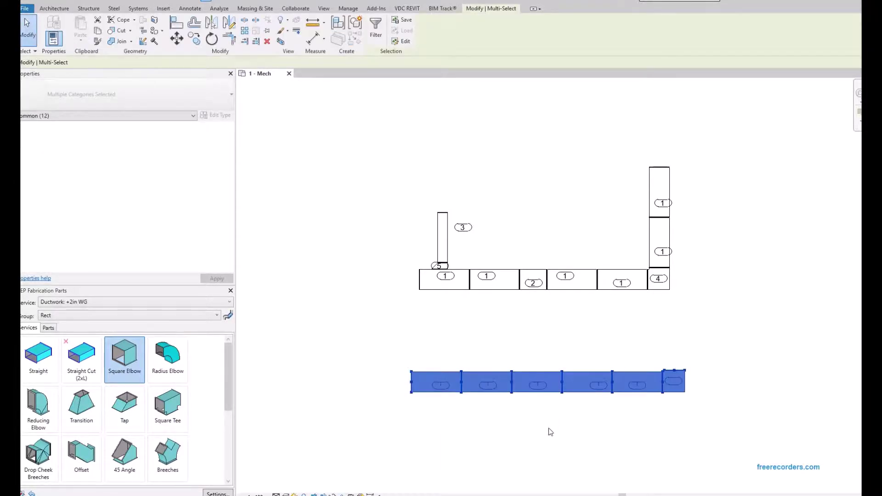
click(661, 454)
drag(668, 416, 388, 331)
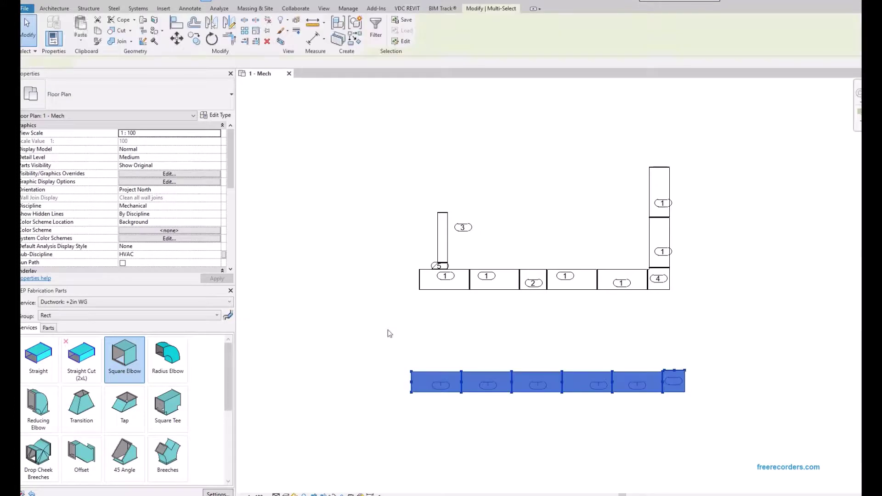
ctrl+click(459, 290)
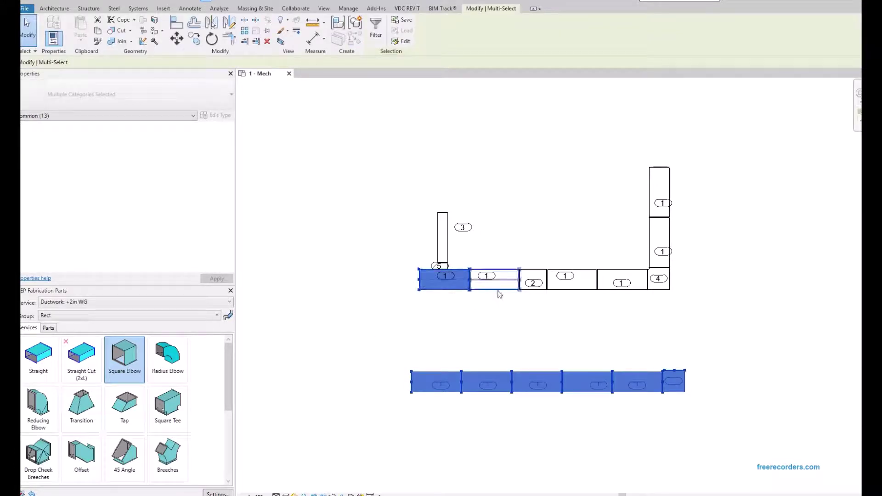
click(409, 11)
click(63, 28)
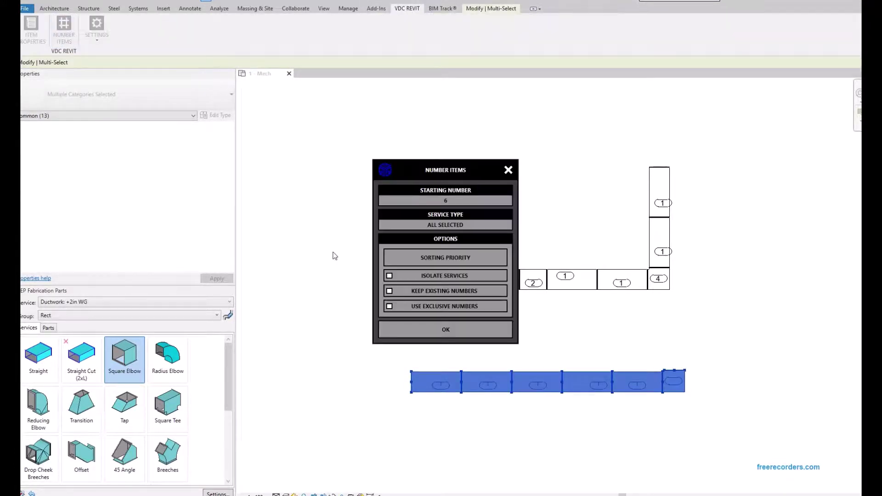
drag(415, 162, 252, 133)
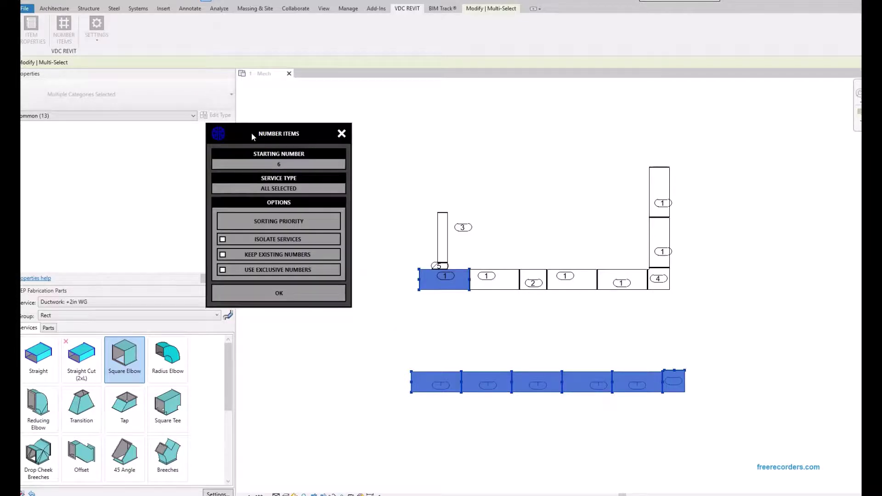
click(223, 255)
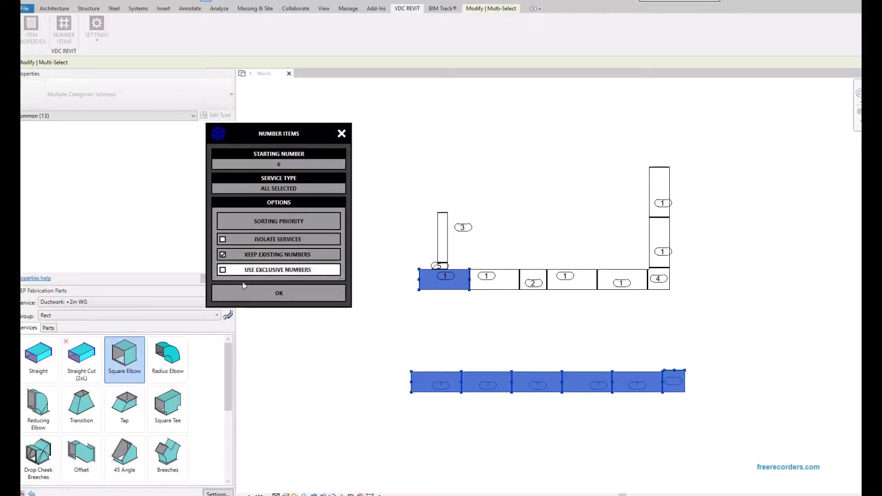
click(270, 298)
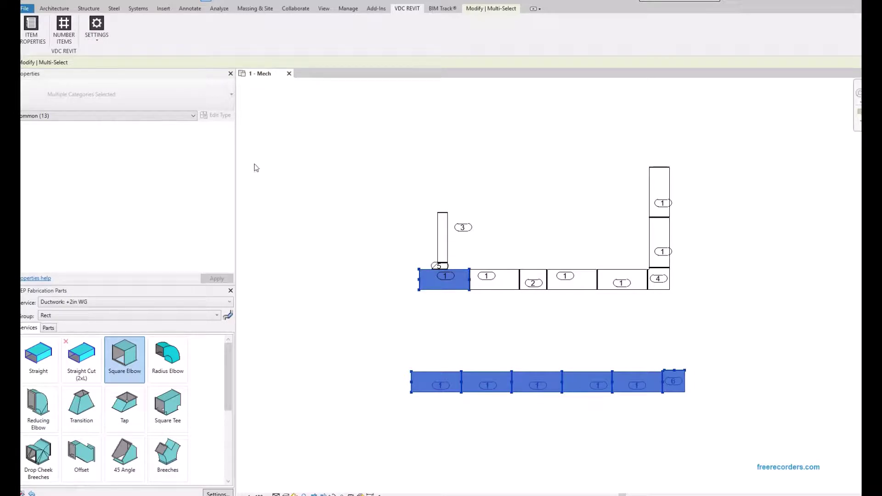
click(68, 39)
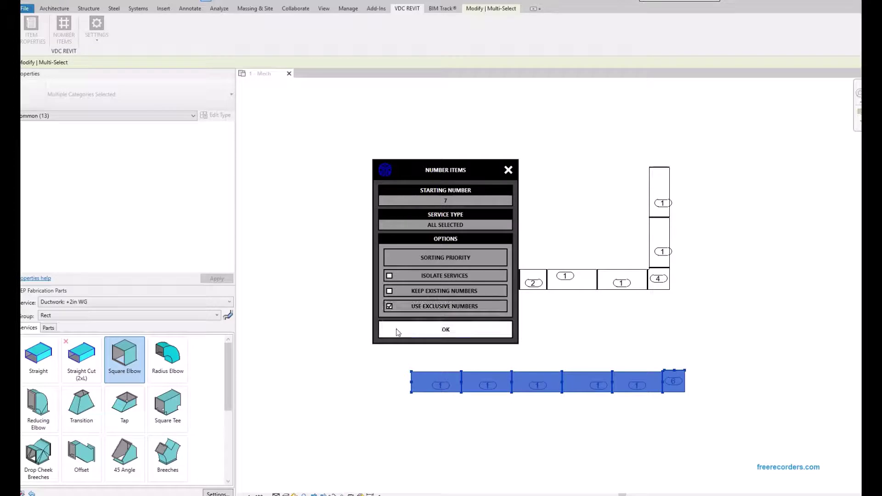
click(397, 332)
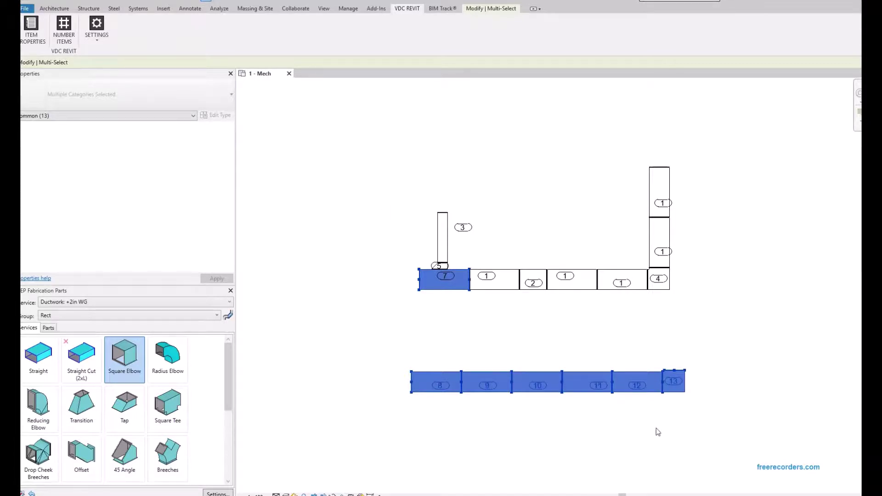
click(605, 414)
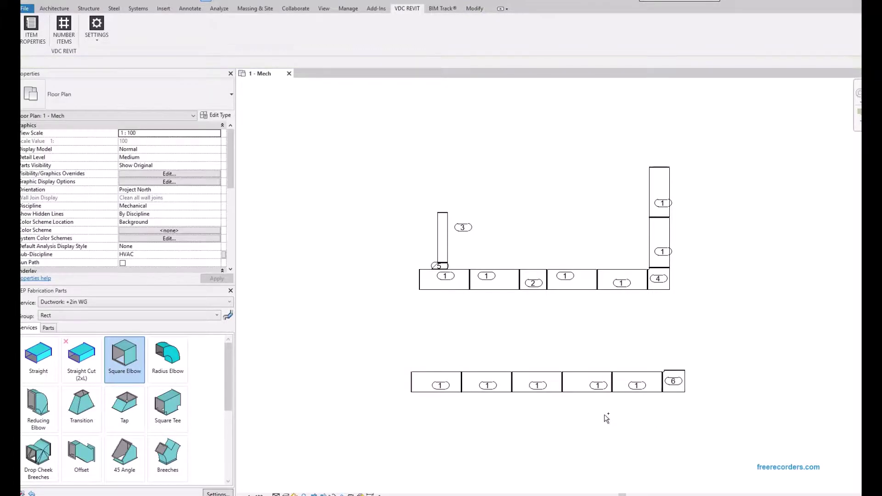
drag(689, 416, 400, 357)
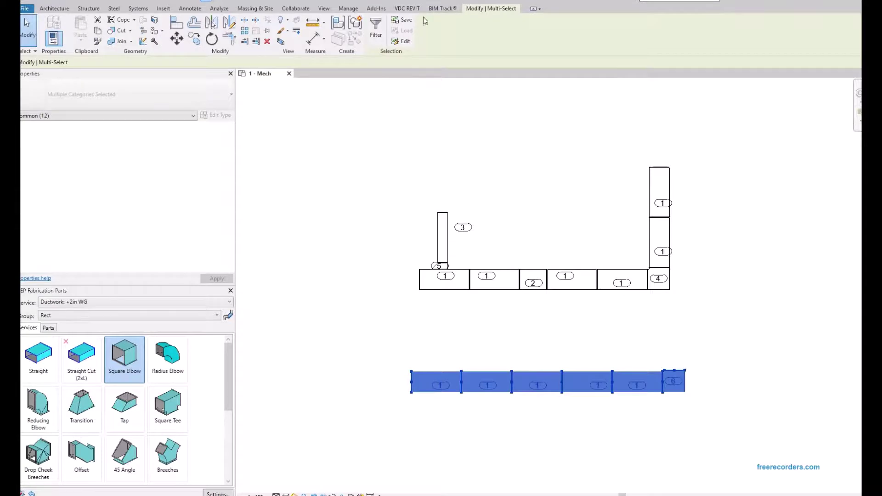
Renumber the lower run from 7 so straights read 7 and the elbow 8, then reselect it
click(407, 9)
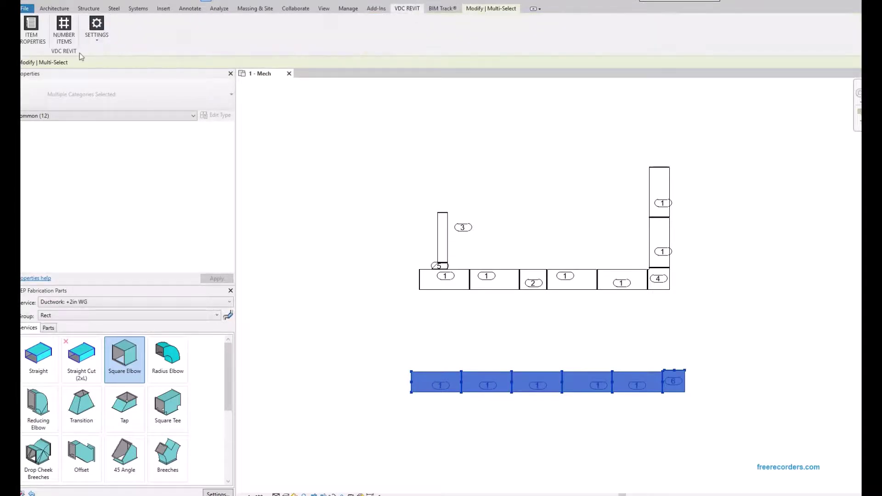
click(64, 27)
drag(446, 175, 285, 133)
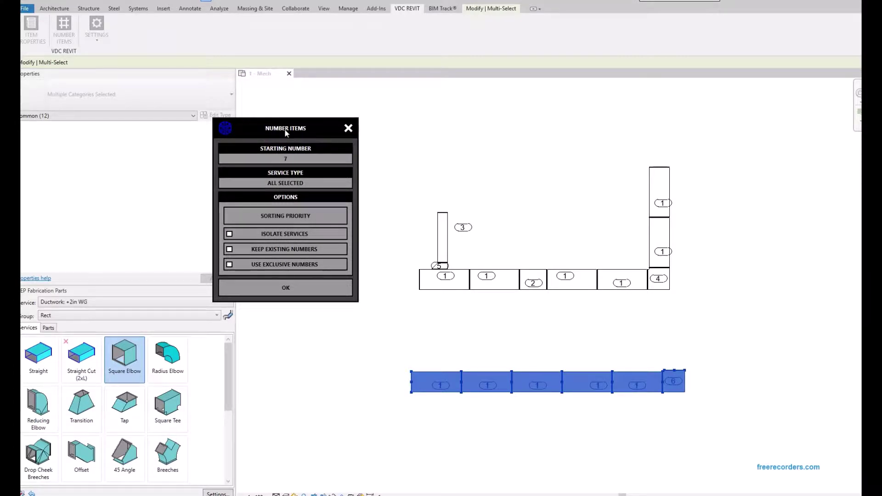
click(291, 159)
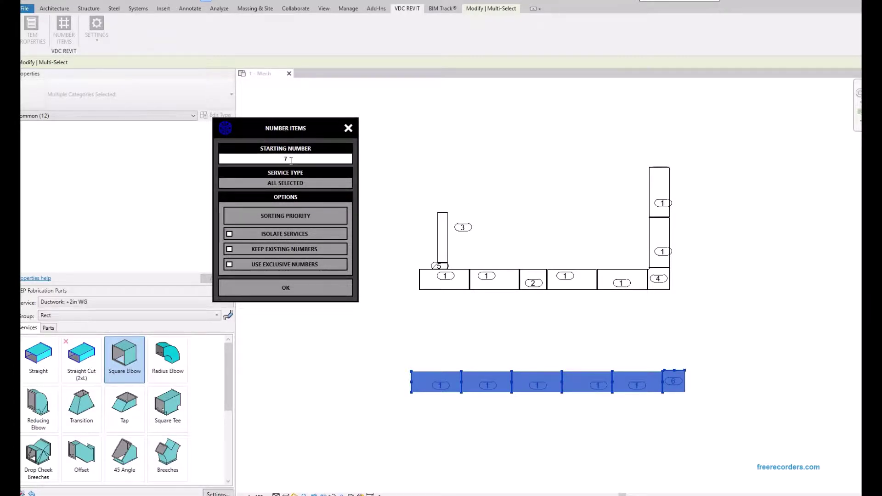
key(Tab)
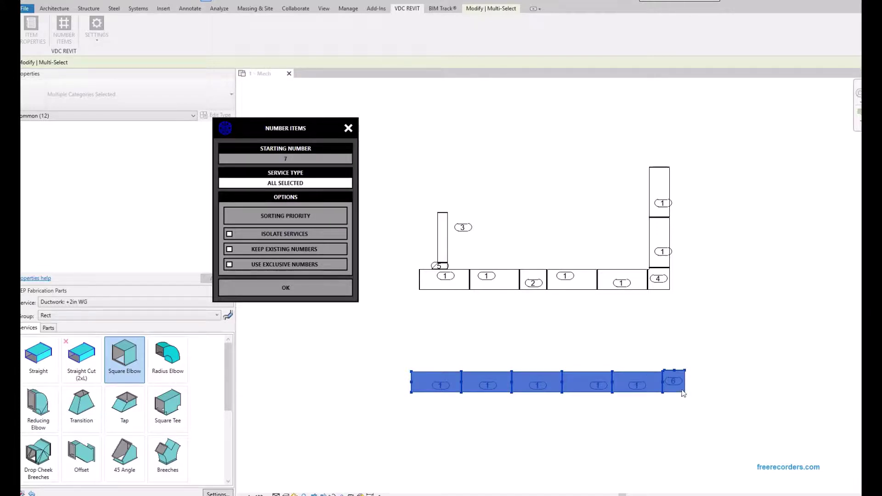
click(292, 161)
click(291, 289)
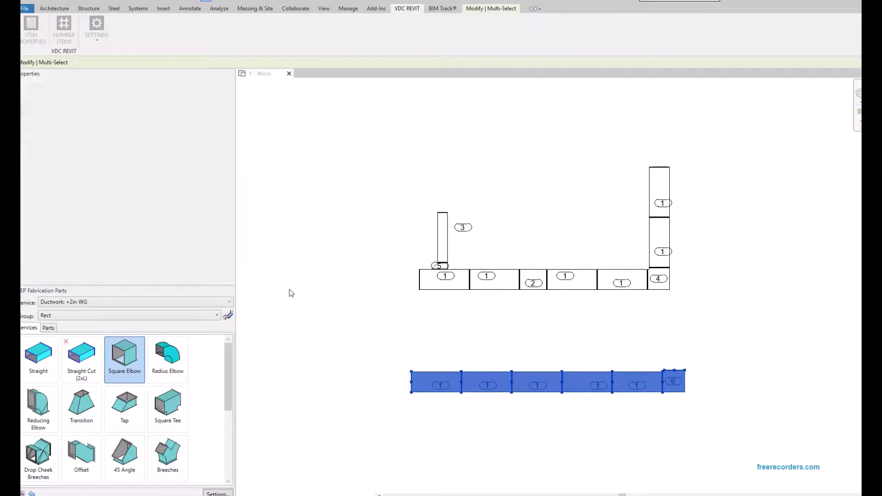
drag(731, 442, 409, 388)
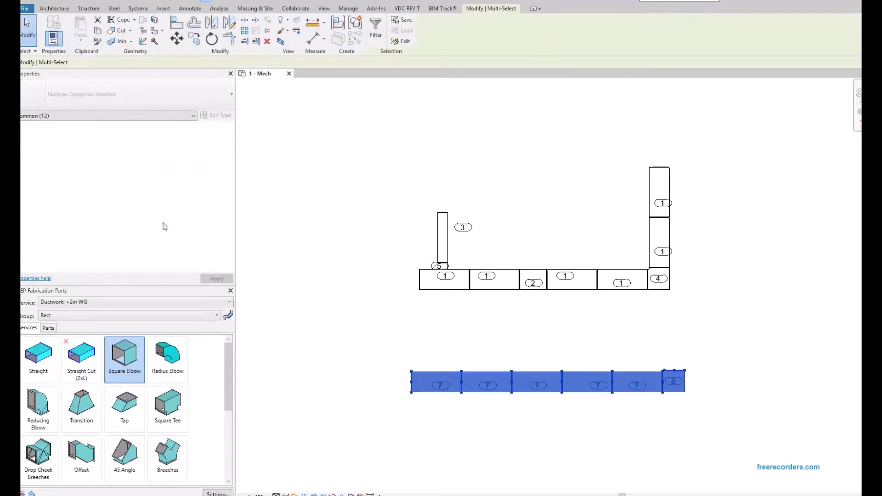
Filter to MEP Fabrication Ductwork (6) and apply an empty Item Number to them
click(91, 116)
click(83, 143)
scroll(149, 211, down, 4)
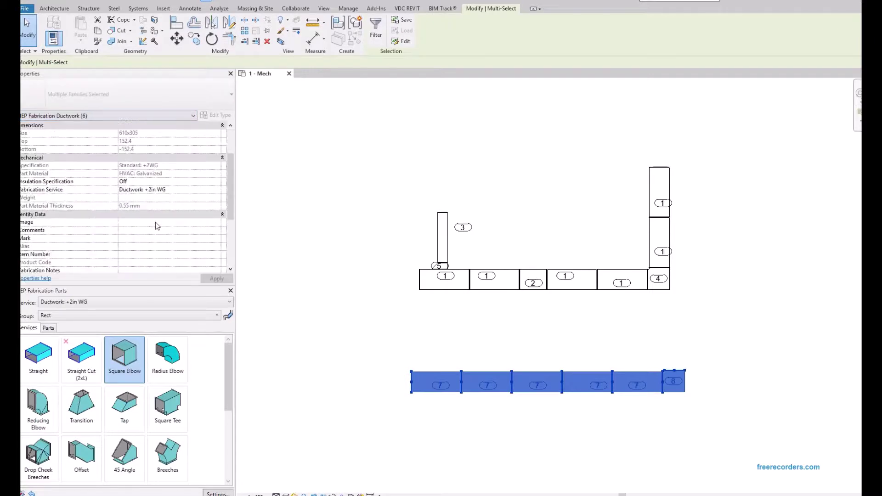
click(136, 174)
text(0)
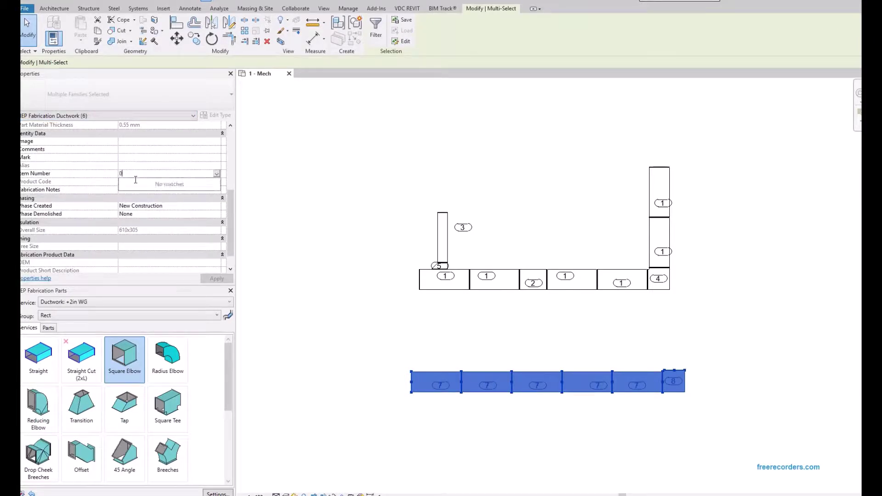
key(BackSpace)
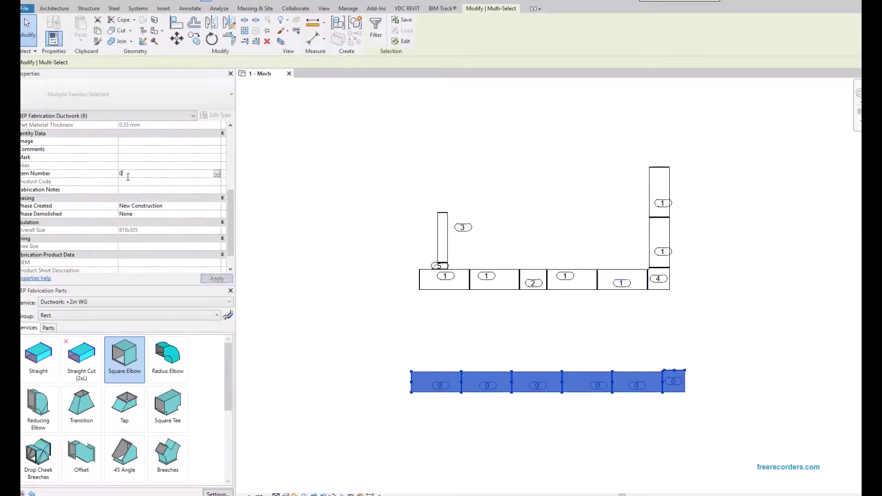
click(128, 177)
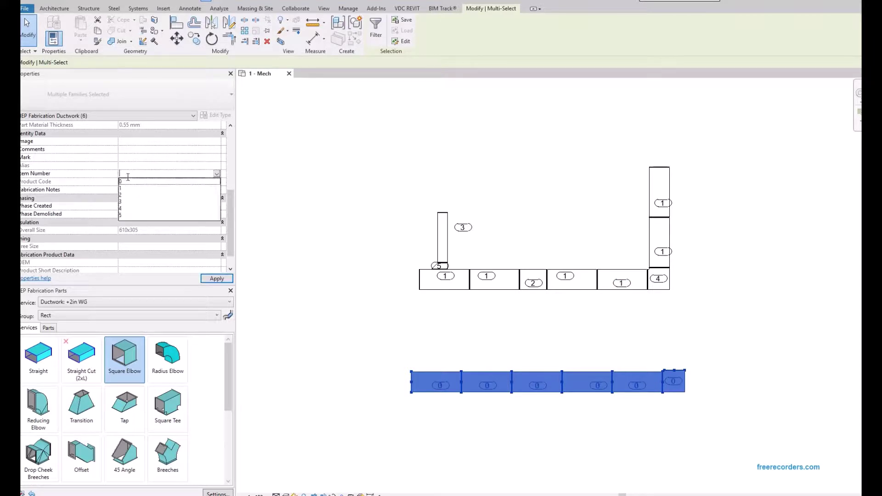
click(329, 270)
scroll(564, 418, up, 3)
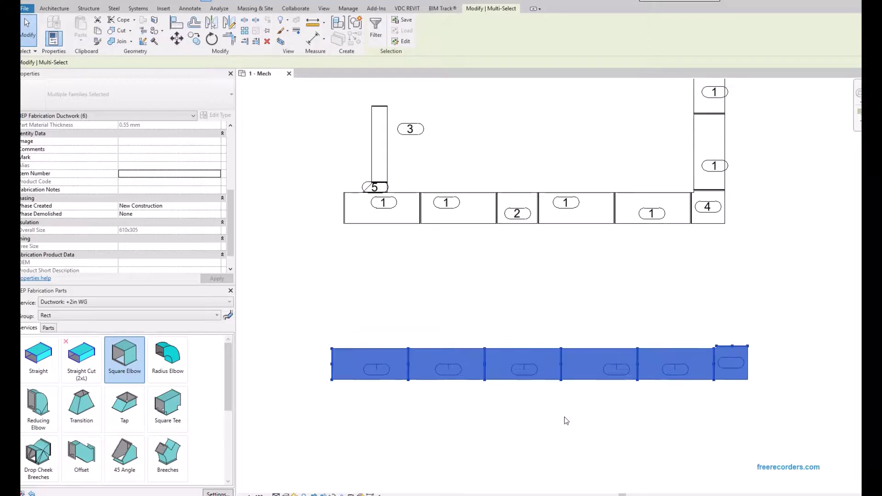
Number the lower duct run from 6 with Number Items: straights 6, end elbow 7
click(407, 8)
click(64, 30)
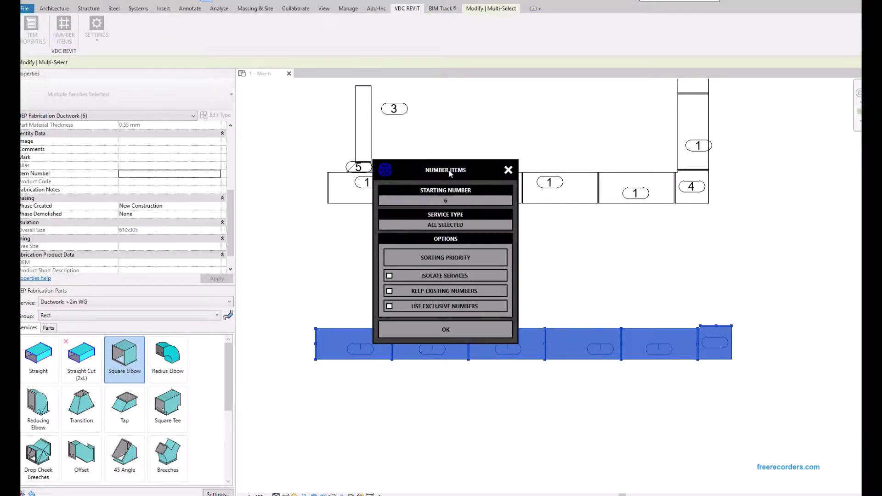
drag(448, 170, 168, 171)
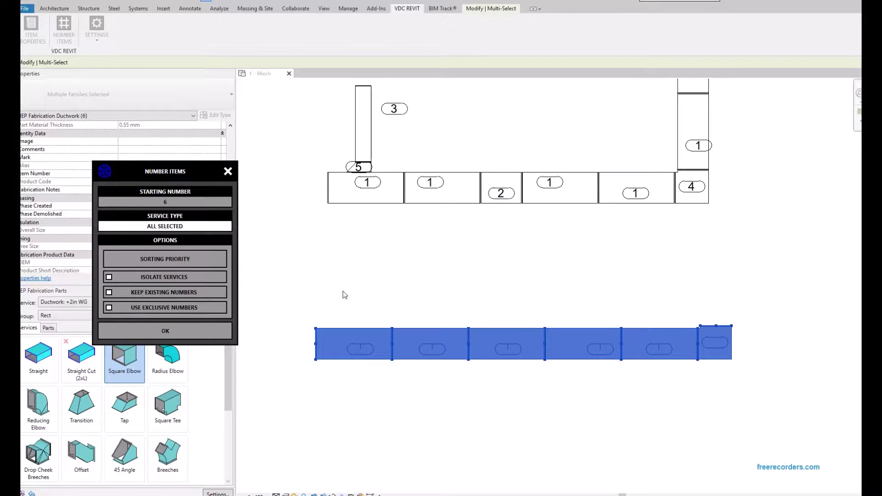
click(184, 206)
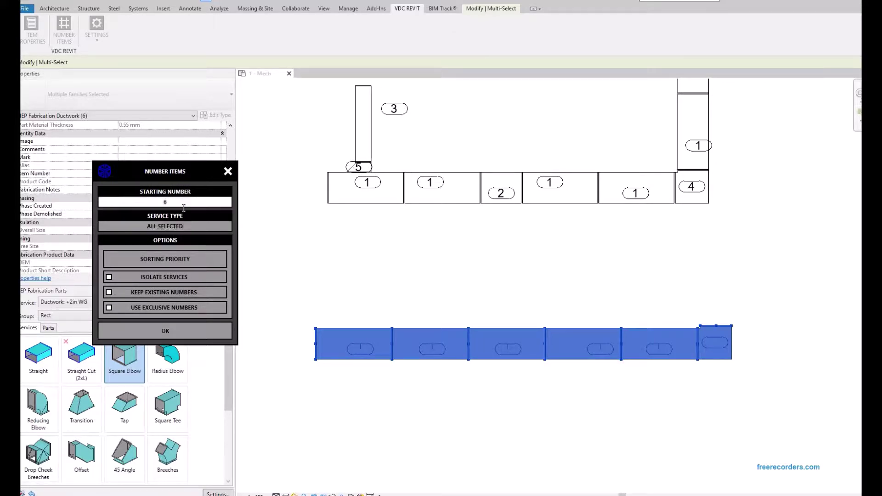
click(183, 332)
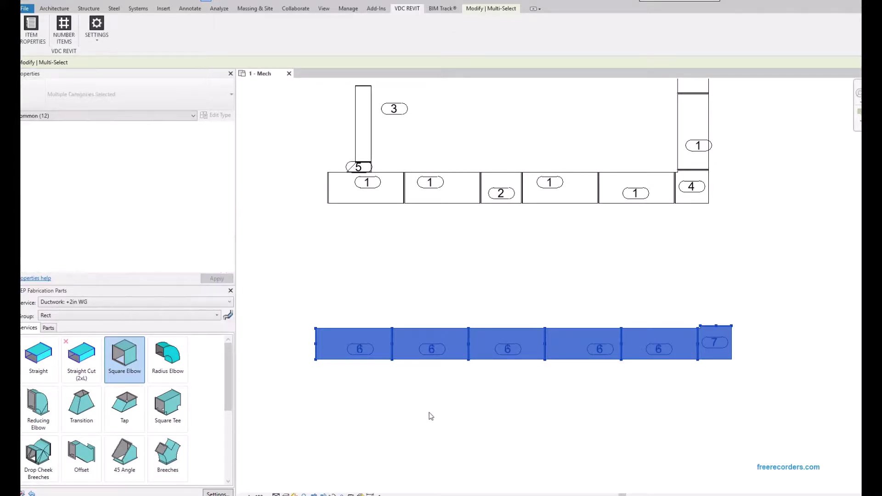
scroll(429, 411, down, 1)
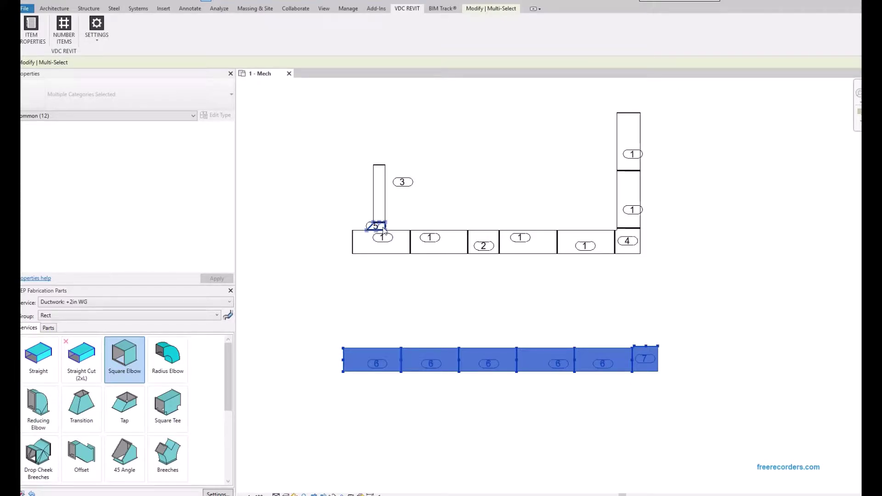
click(464, 422)
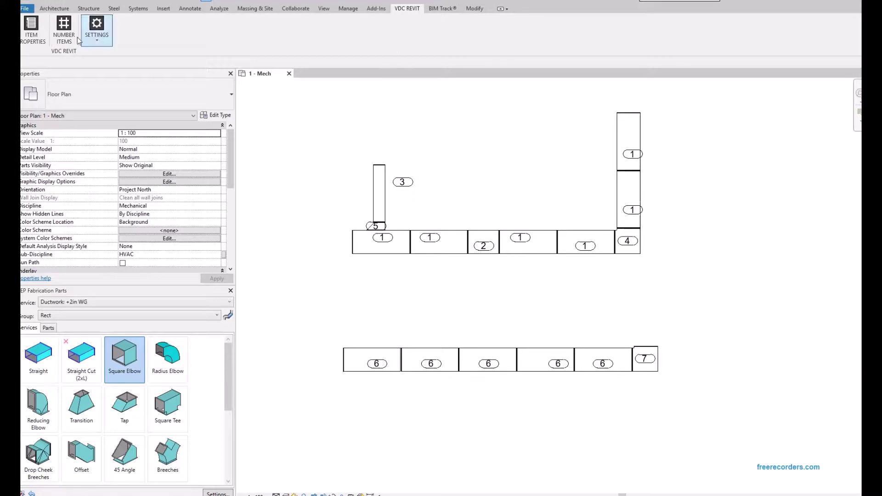
click(64, 28)
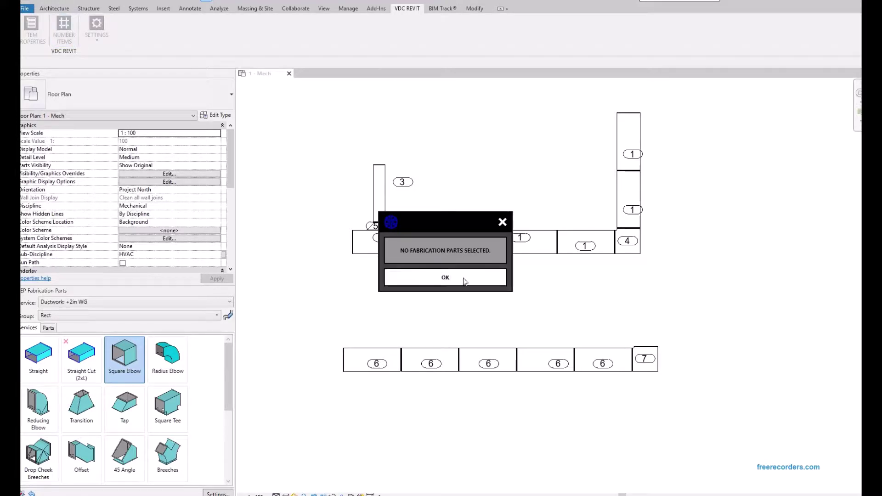
click(487, 279)
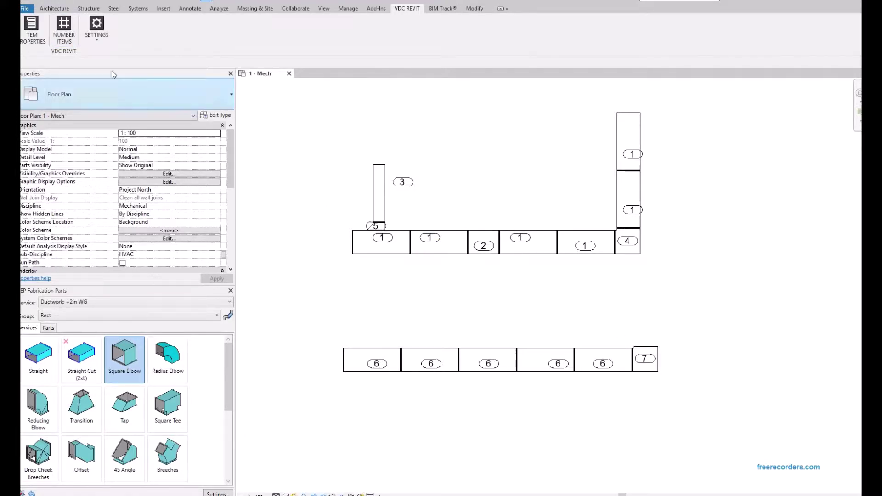
click(32, 30)
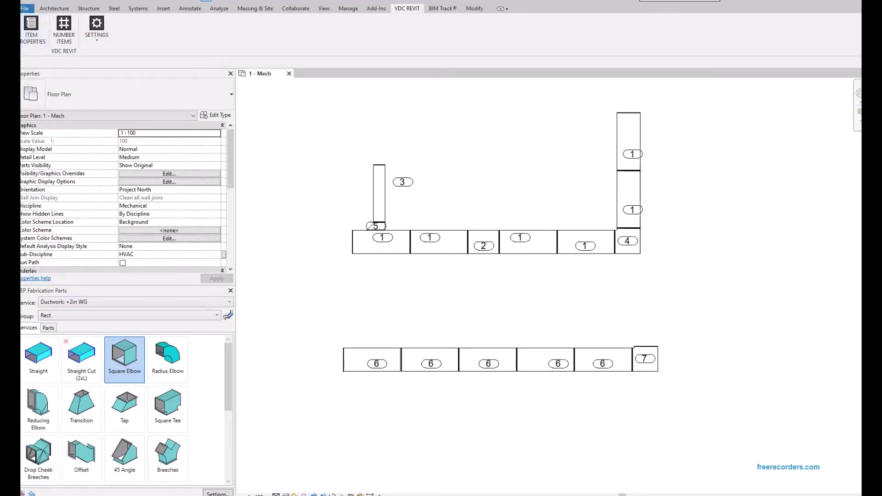
click(631, 246)
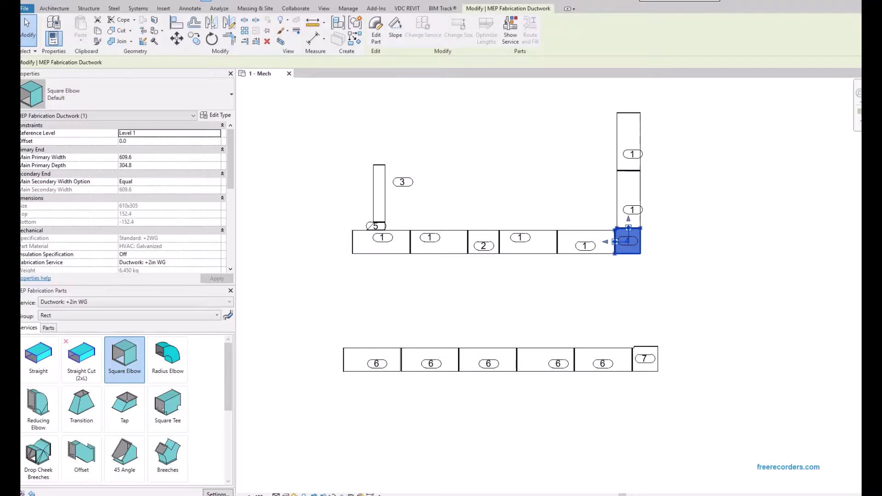
drag(482, 80, 161, 97)
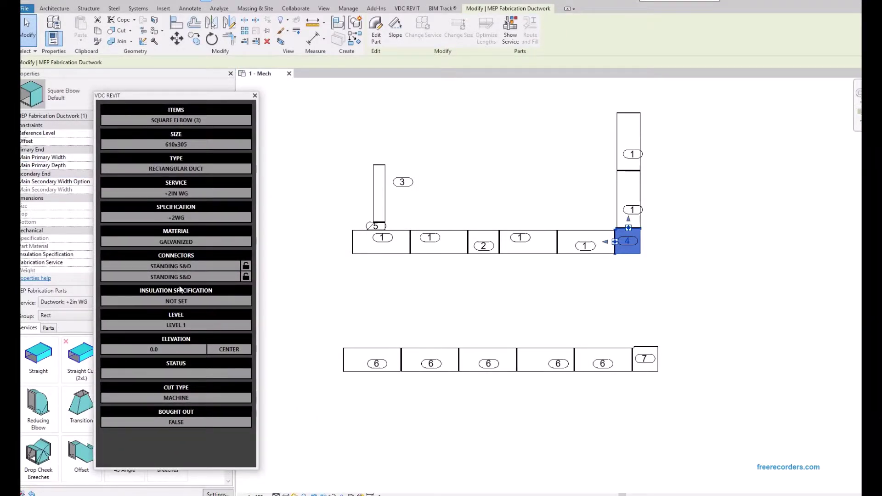
click(198, 268)
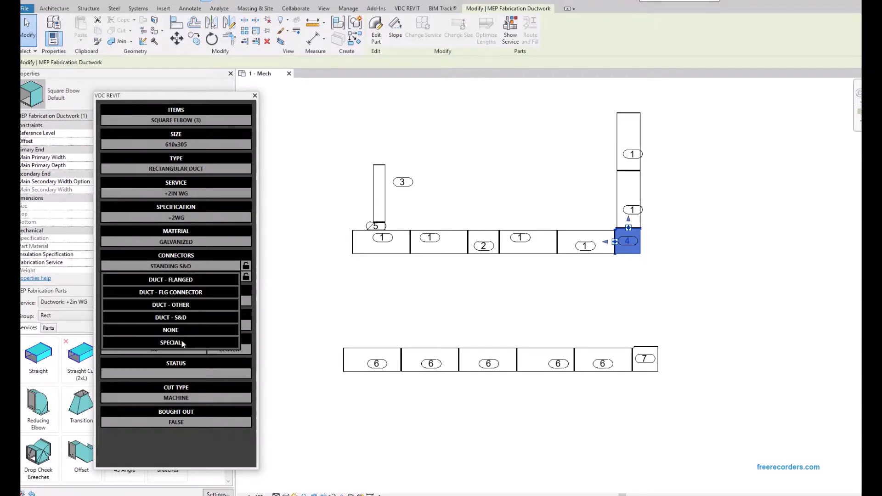
click(170, 280)
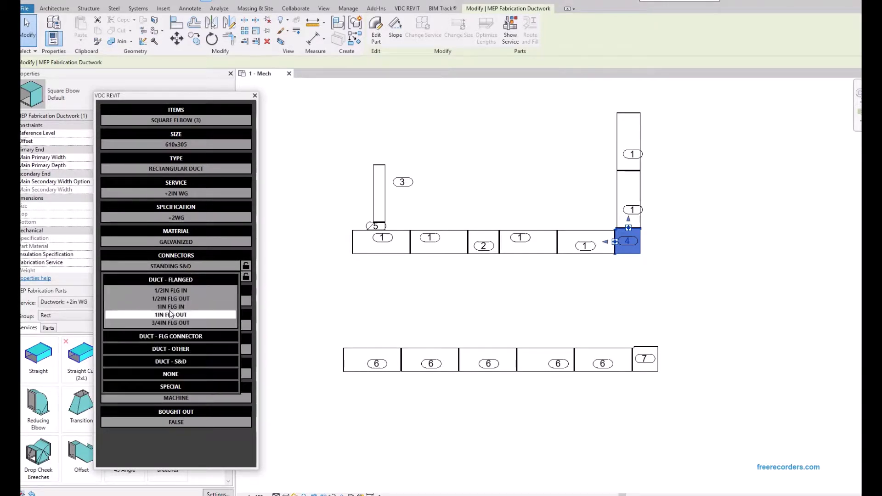
click(182, 268)
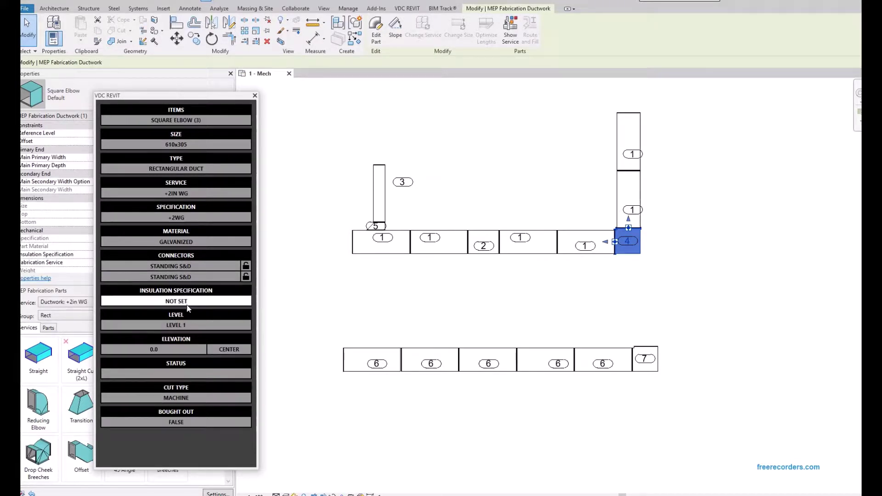
click(190, 325)
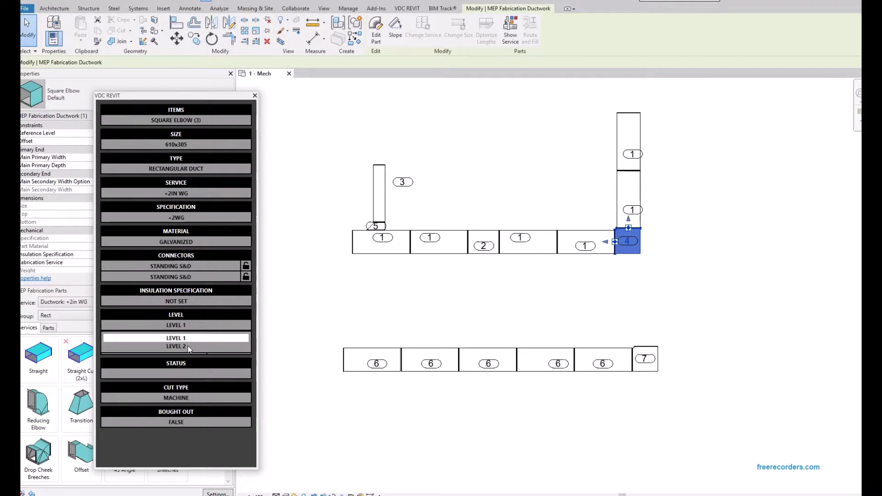
click(189, 339)
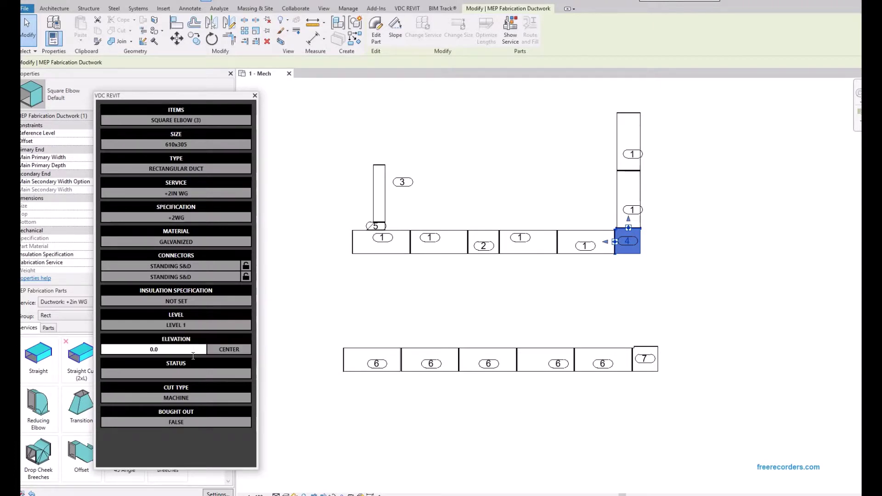
click(187, 399)
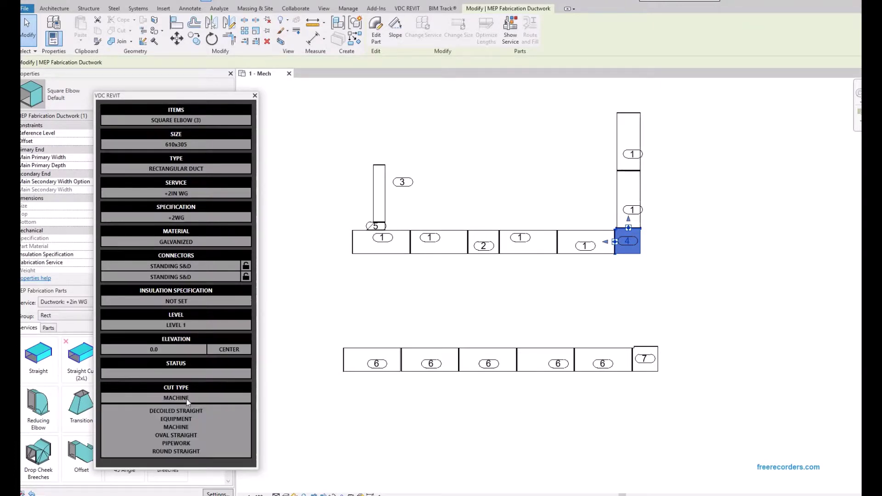
click(187, 399)
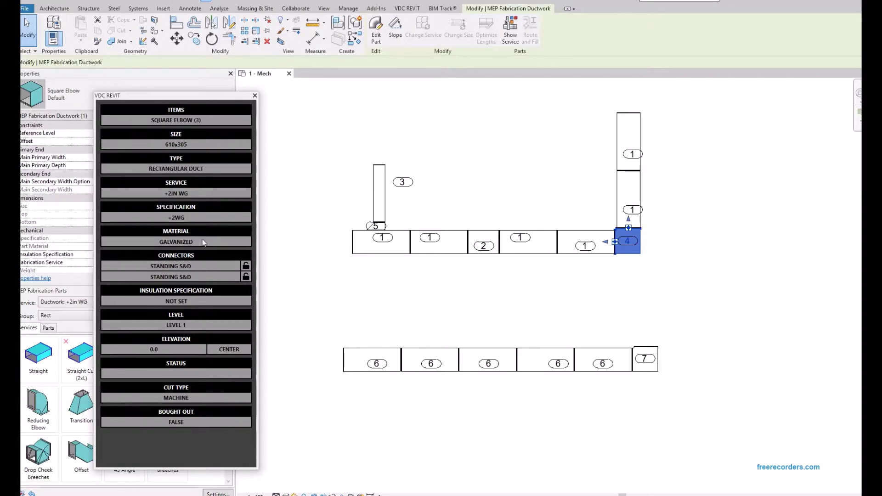
click(183, 217)
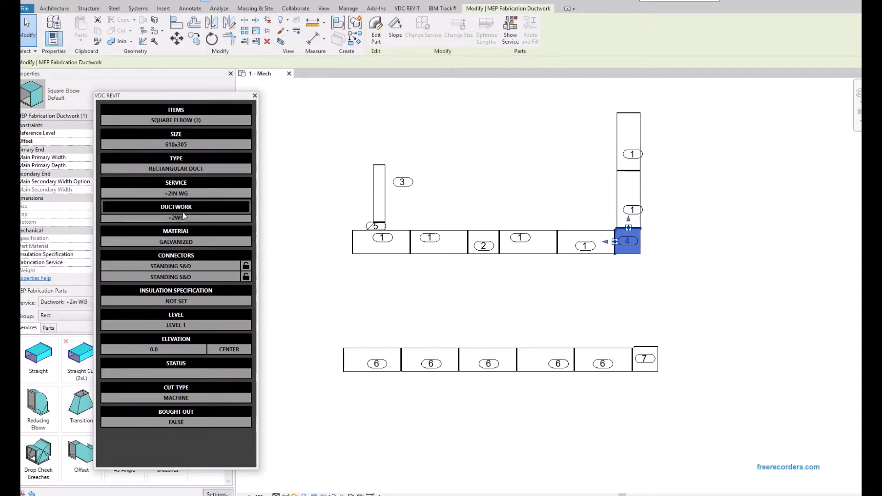
click(183, 216)
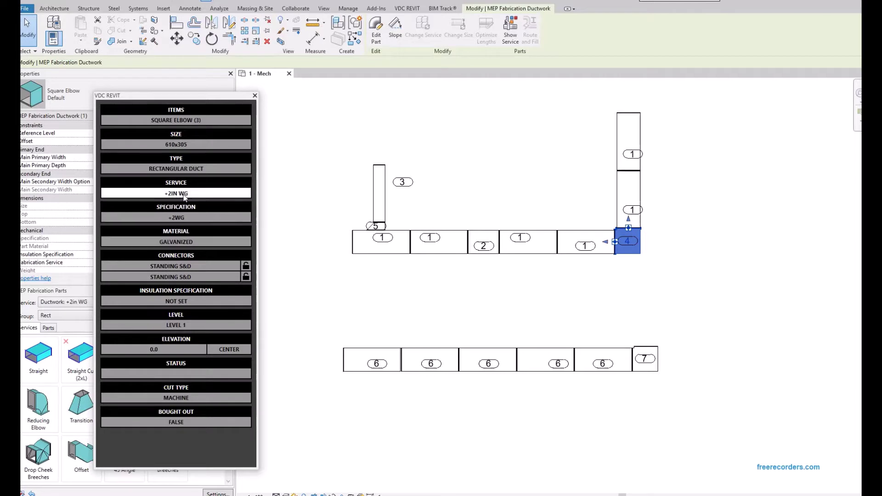
click(254, 97)
click(506, 298)
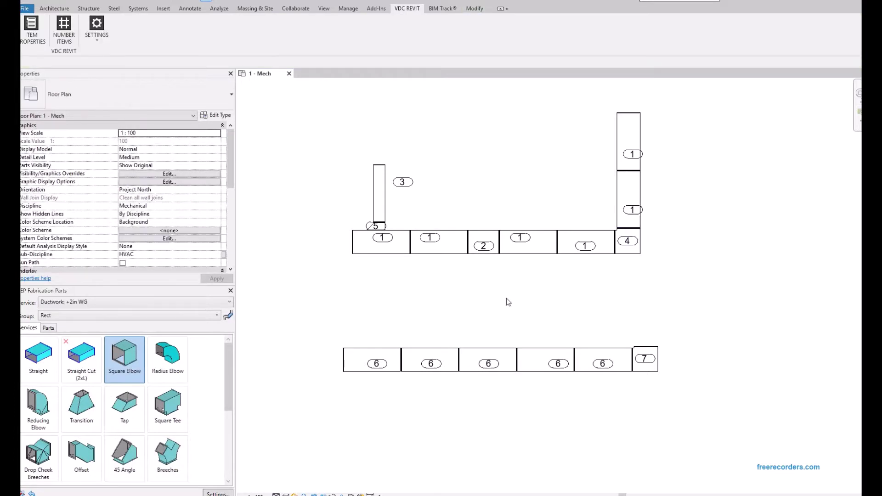